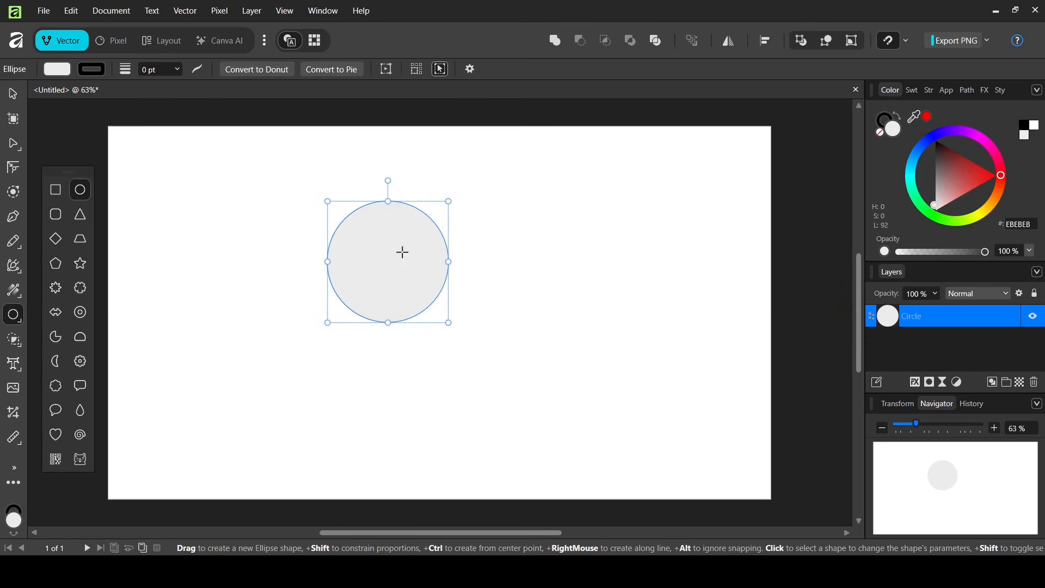
# Step: Remove the circle's fill and give it a 1 pt outline
pyautogui.click(57, 69)
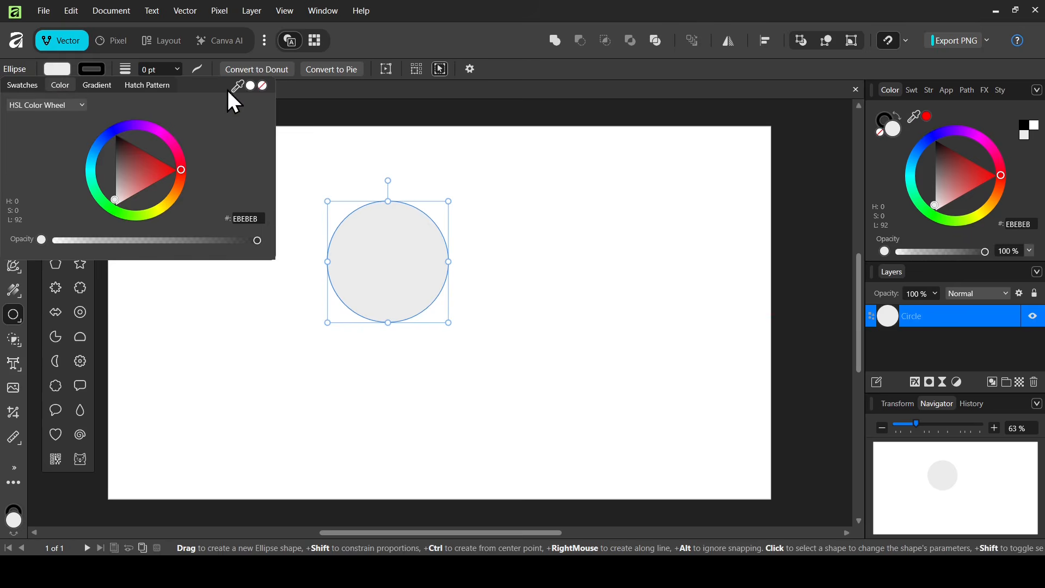
pyautogui.click(263, 86)
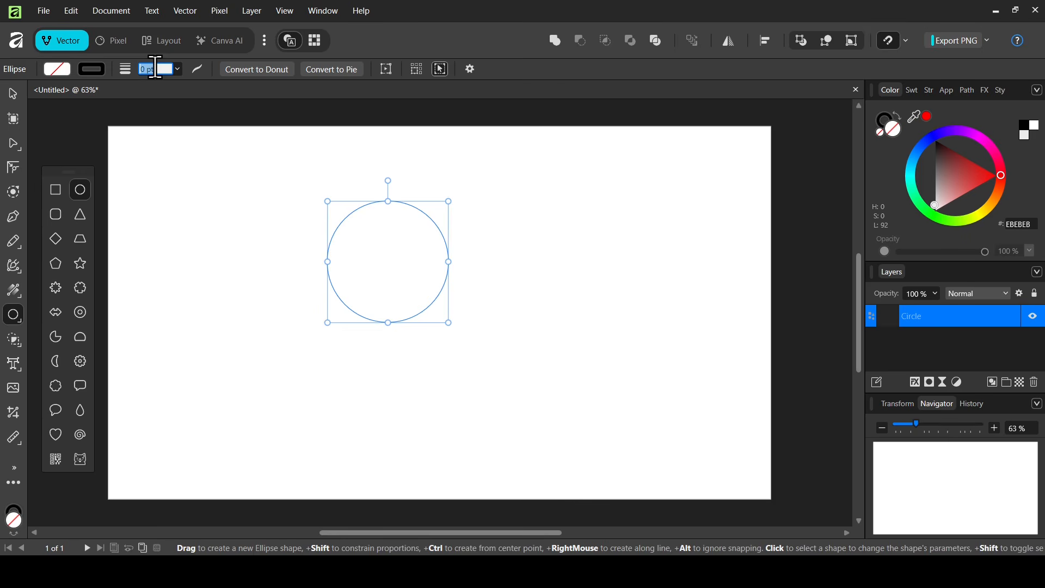
pyautogui.write('1')
pyautogui.press('Return')
# Step: Duplicate the circle and shrink the copy around its centre to a little over half the original diameter
pyautogui.click(12, 96)
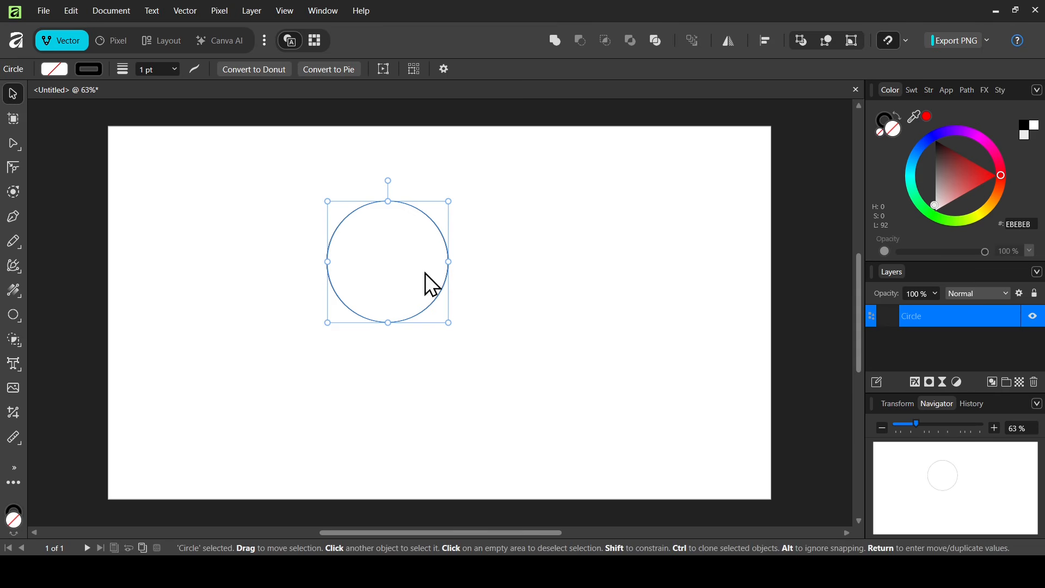
pyautogui.hotkey('ctrl', 'j')
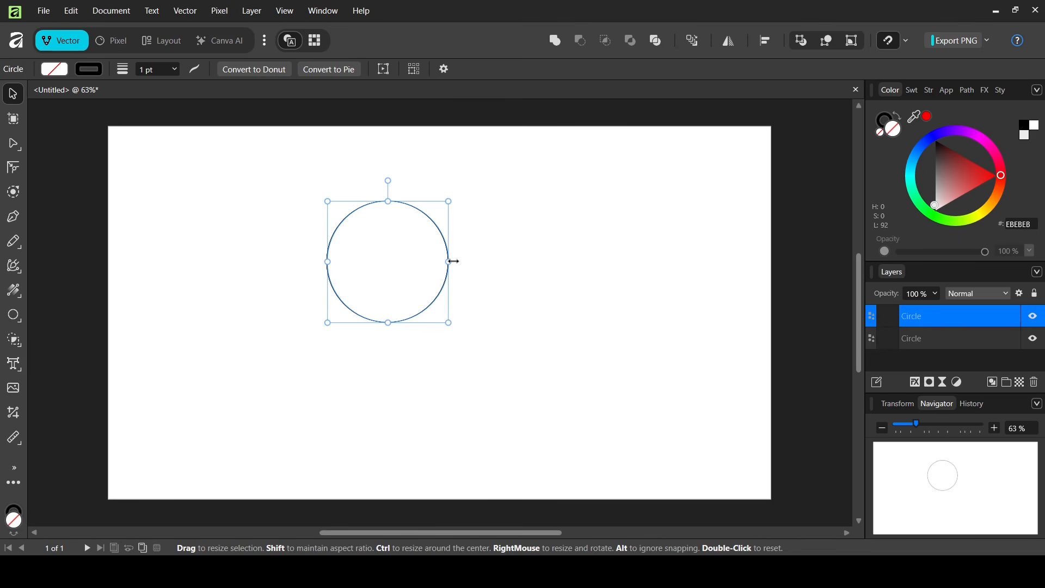
pyautogui.moveTo(453, 261); pyautogui.dragTo(430, 262)
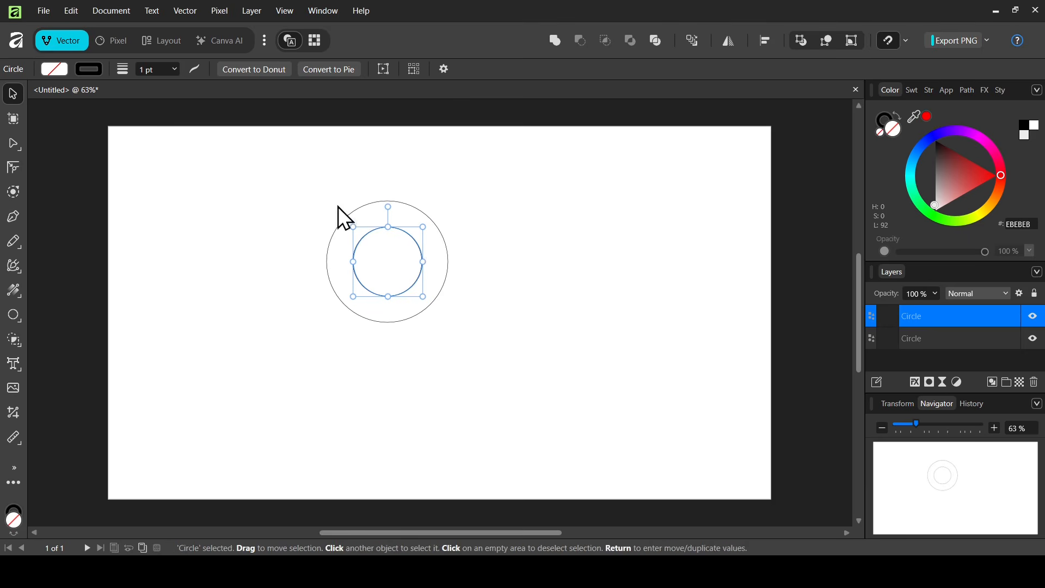
# Step: Select both concentric circles and group them
pyautogui.click(299, 185)
pyautogui.moveTo(298, 185); pyautogui.dragTo(541, 361)
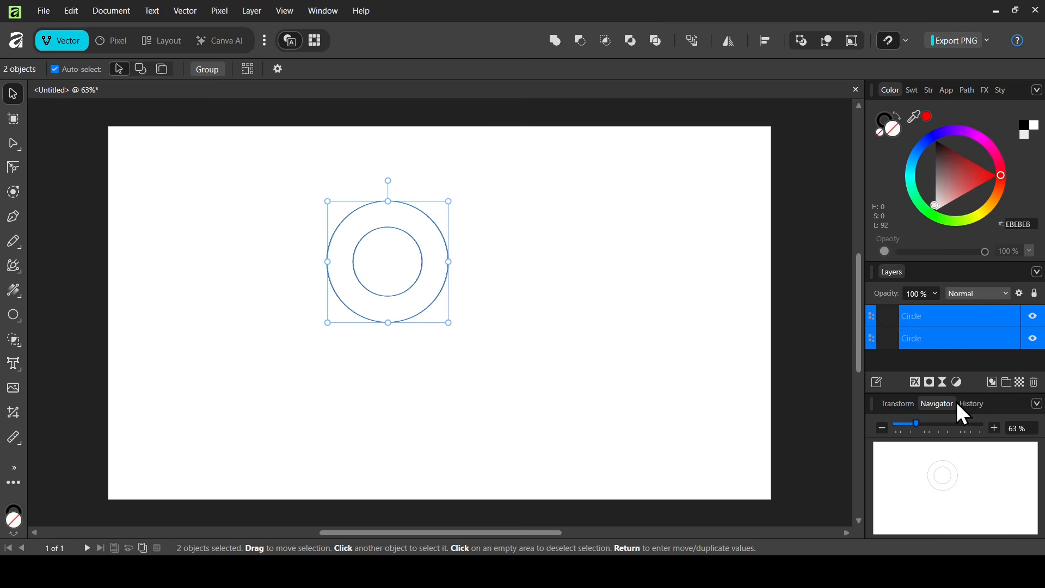
pyautogui.click(1007, 382)
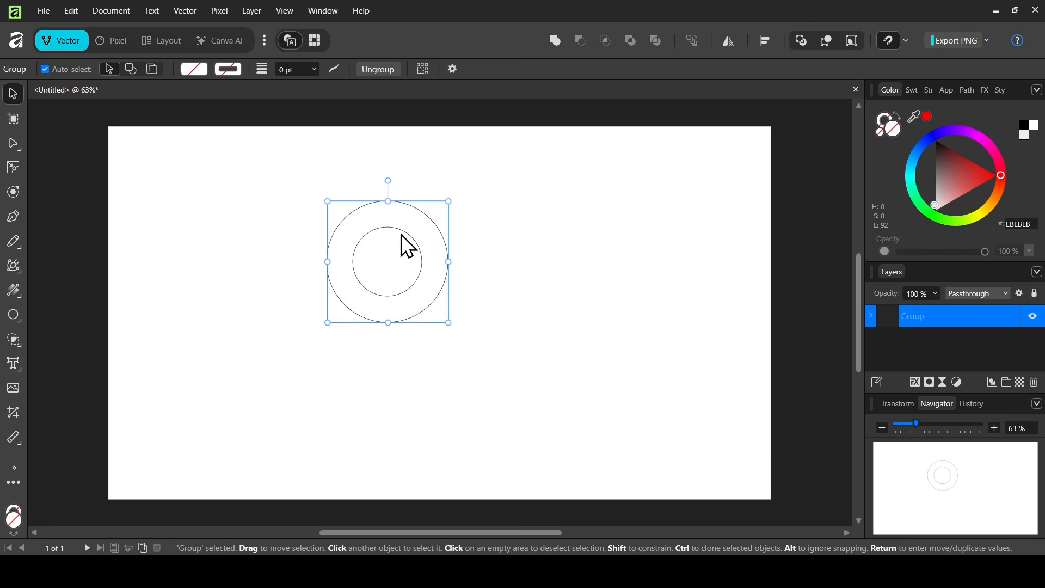
# Step: Duplicate the ring group and move the copy horizontally left until its inner circle touches the original's outer circle
pyautogui.hotkey('ctrl', 'j')
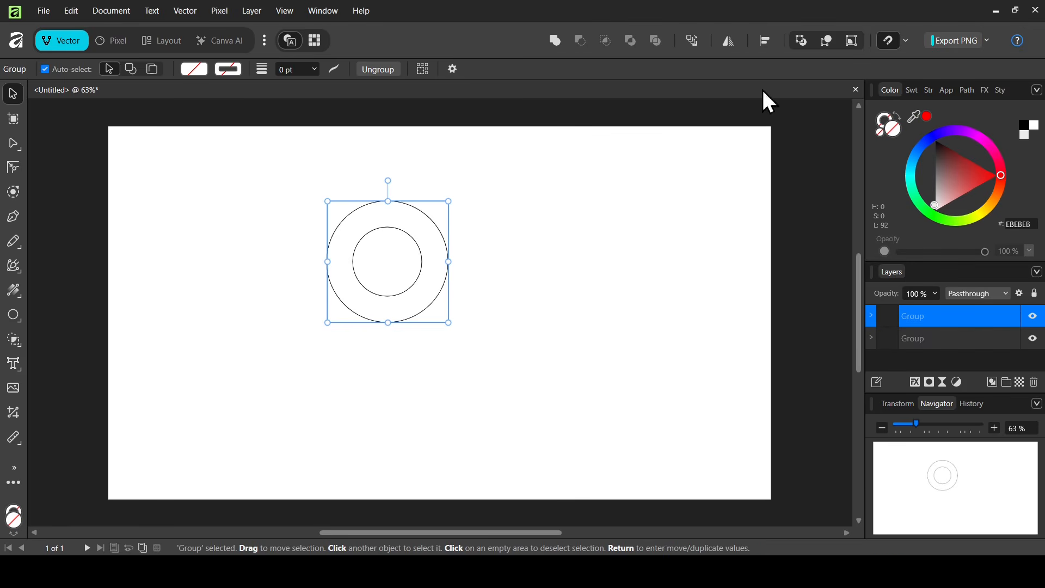
pyautogui.click(907, 41)
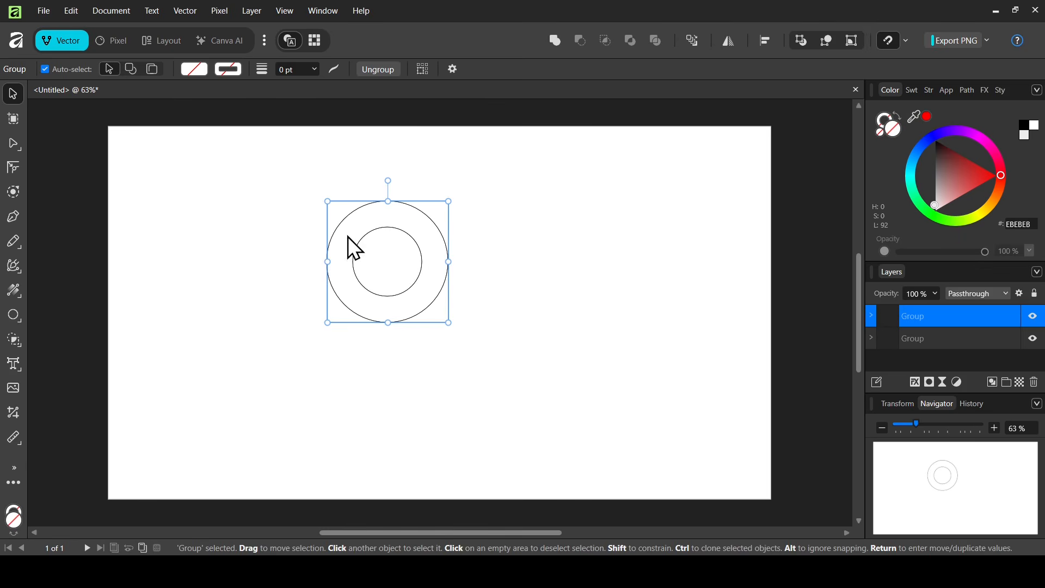
pyautogui.moveTo(391, 257); pyautogui.dragTo(325, 261)
# Step: Duplicate both ring groups and move the copies straight down so their outer circles touch the upper inner circles, forming a two-by-two arrangement
pyautogui.moveTo(184, 159); pyautogui.dragTo(538, 359)
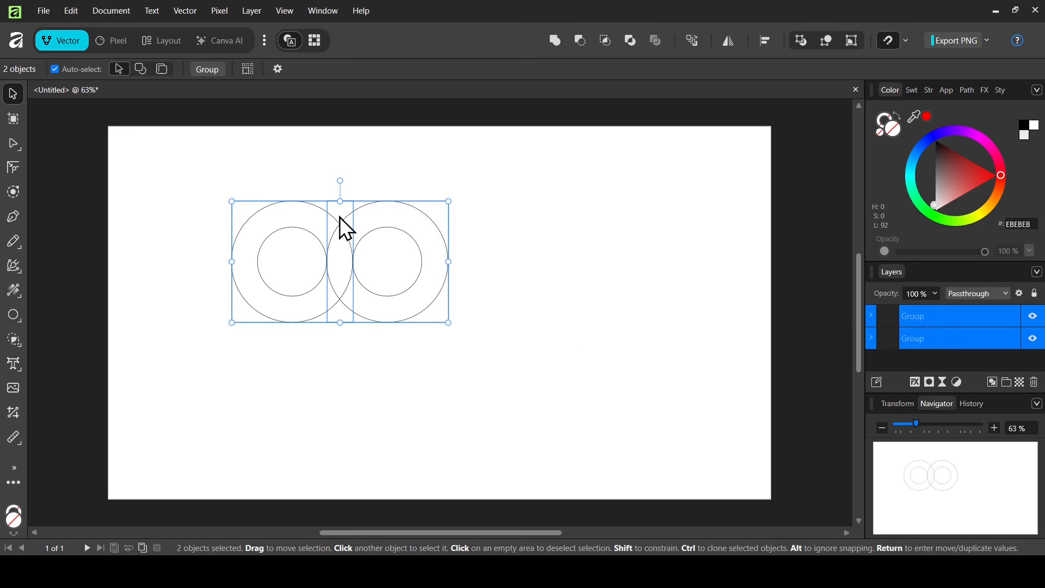
pyautogui.hotkey('ctrl', 'j')
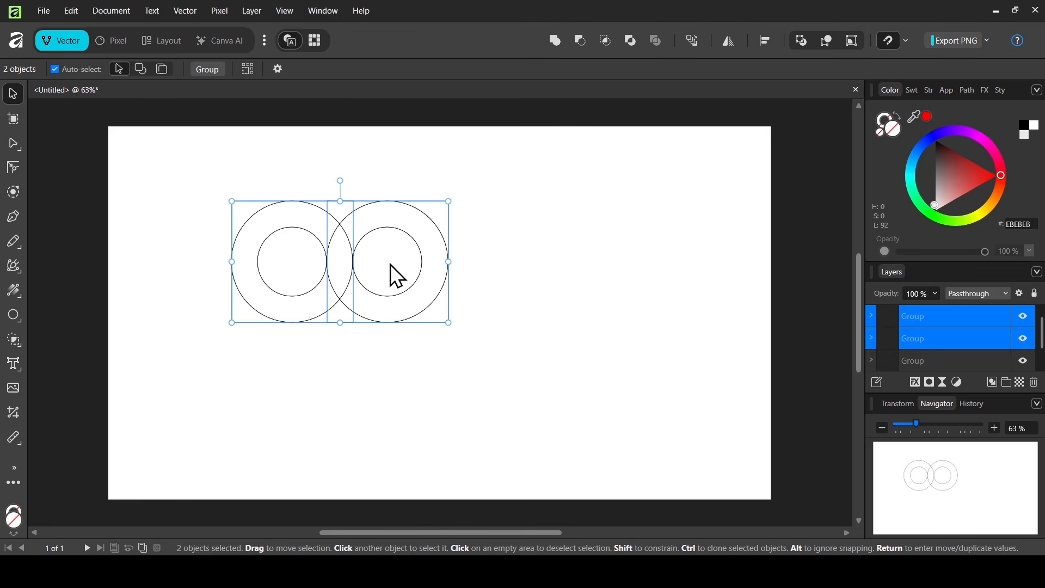
pyautogui.moveTo(390, 264); pyautogui.dragTo(390, 348)
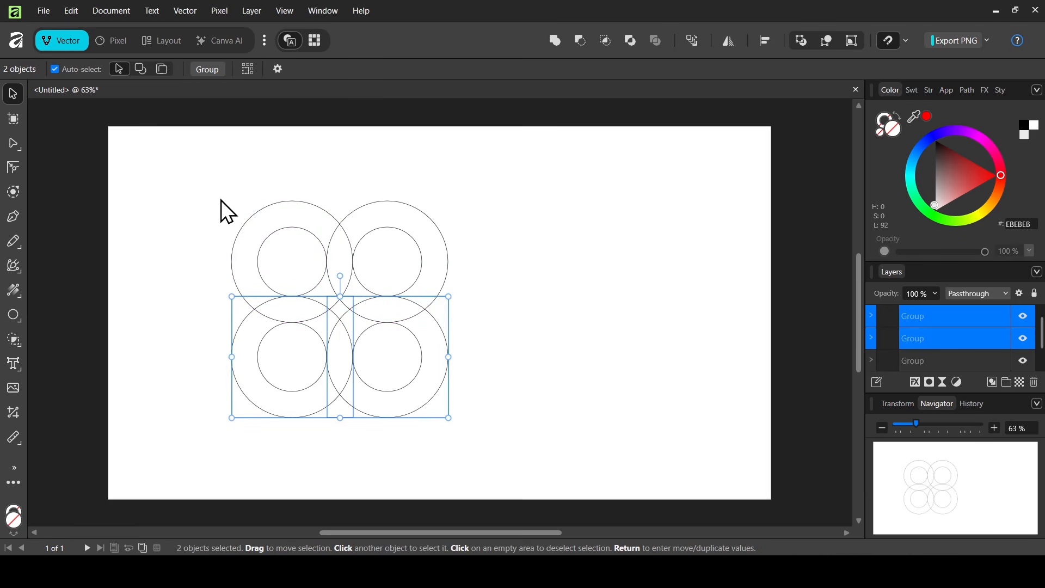
# Step: Group all four ring groups and rotate the result 45° clockwise into a diamond arrangement
pyautogui.moveTo(201, 179); pyautogui.dragTo(541, 445)
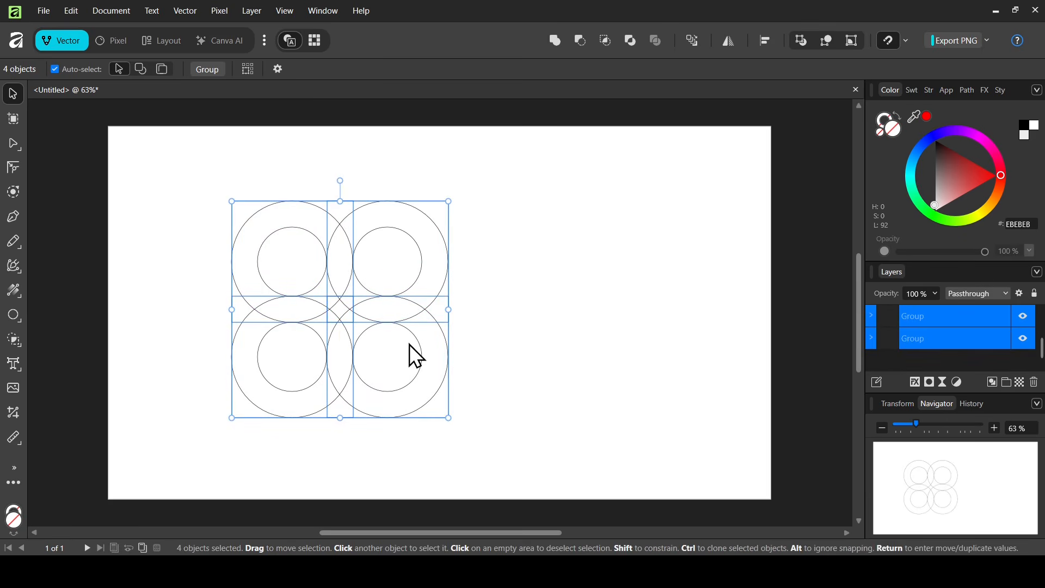
pyautogui.click(1007, 383)
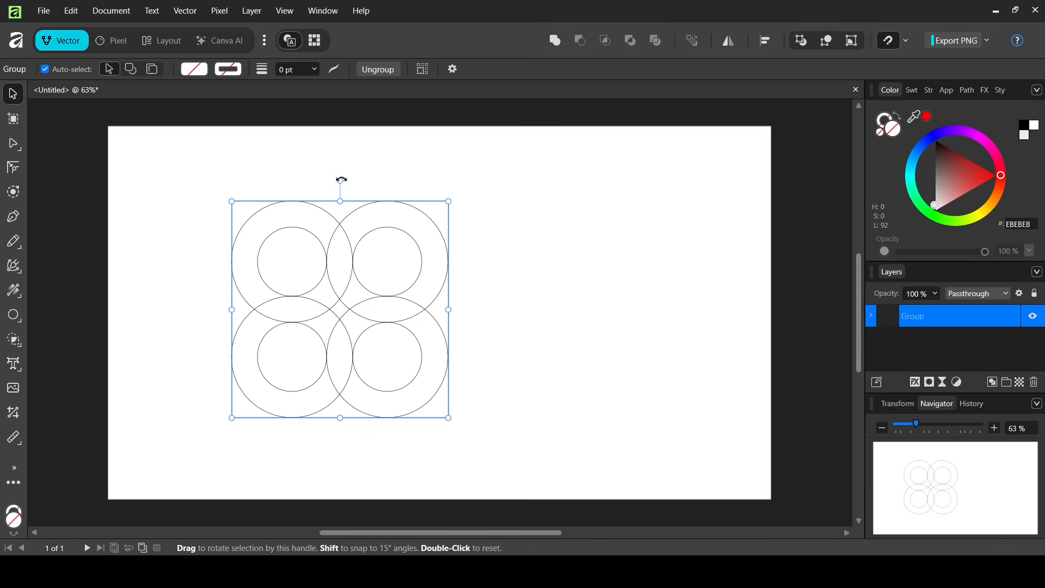
pyautogui.moveTo(341, 180); pyautogui.dragTo(439, 219)
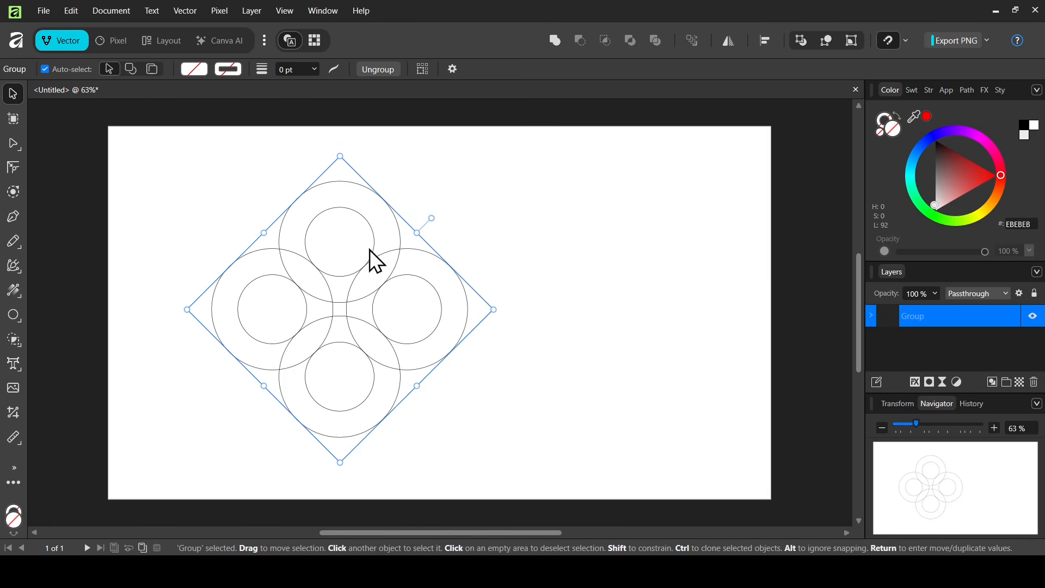
# Step: Move the diamond of rings to the horizontal middle of the page and enlarge it around its centre to nearly the page's height
pyautogui.moveTo(354, 259); pyautogui.dragTo(452, 264)
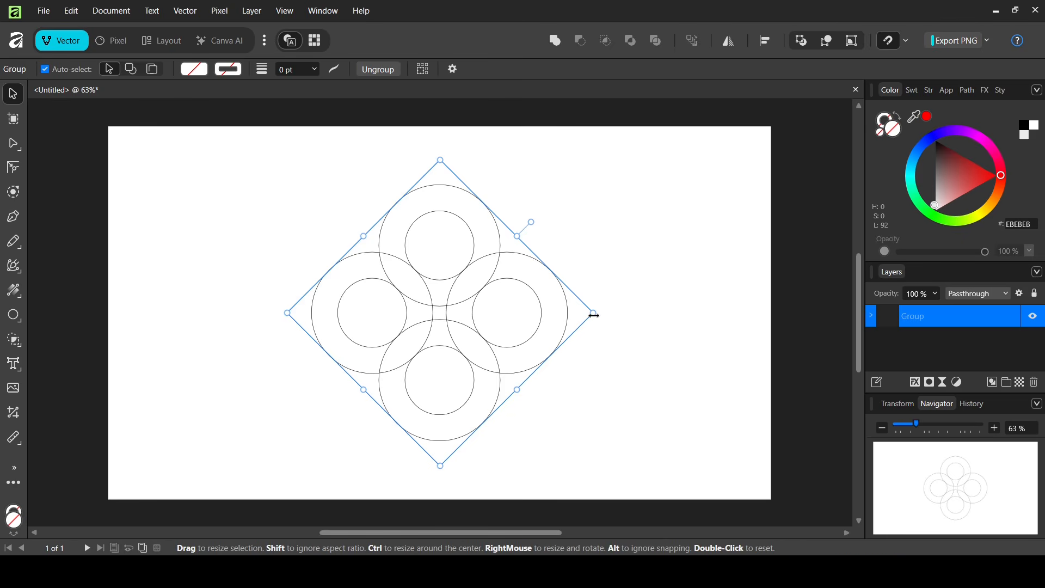
pyautogui.moveTo(594, 315); pyautogui.dragTo(647, 316)
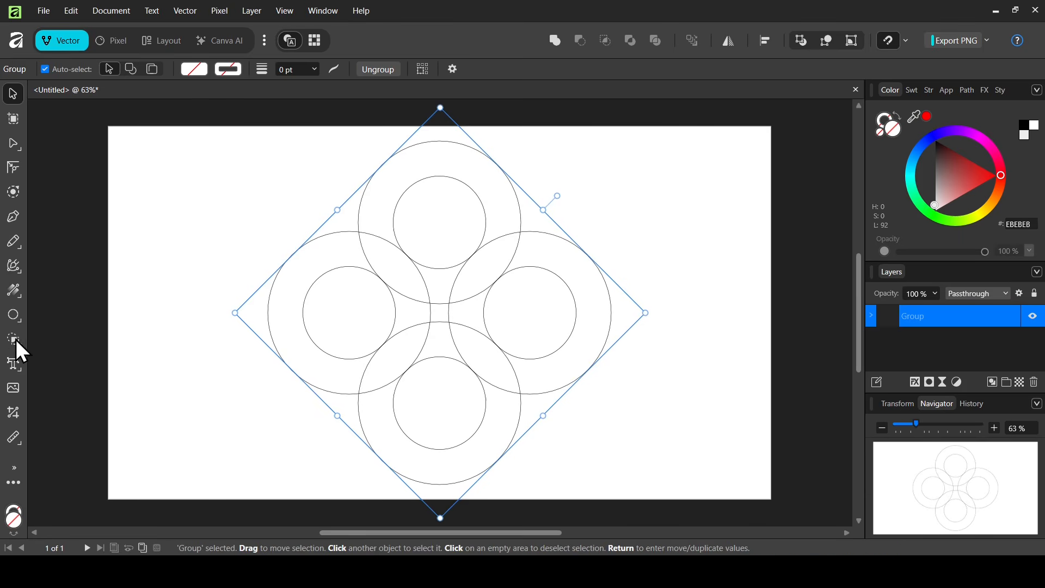
# Step: With the Shape Builder, merge the top ring's outer band, its left overlap and the adjoining inner band of the left ring into one hook-shaped curve
pyautogui.moveTo(15, 339); pyautogui.dragTo(86, 338)
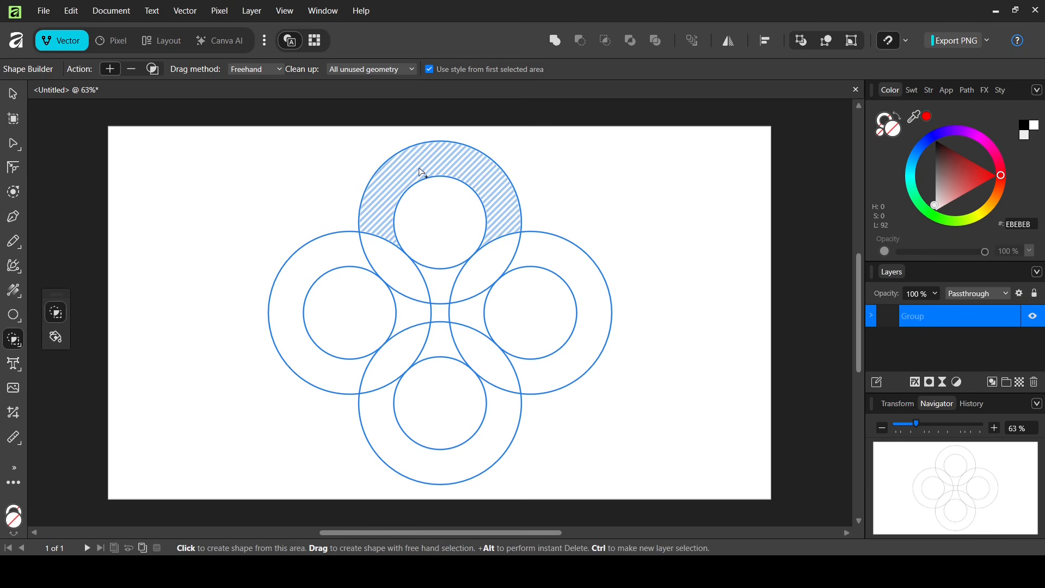
pyautogui.moveTo(380, 200)
pyautogui.mouseDown()
pyautogui.moveTo(380, 244)
pyautogui.moveTo(410, 289)
pyautogui.moveTo(409, 316)
pyautogui.mouseUp()
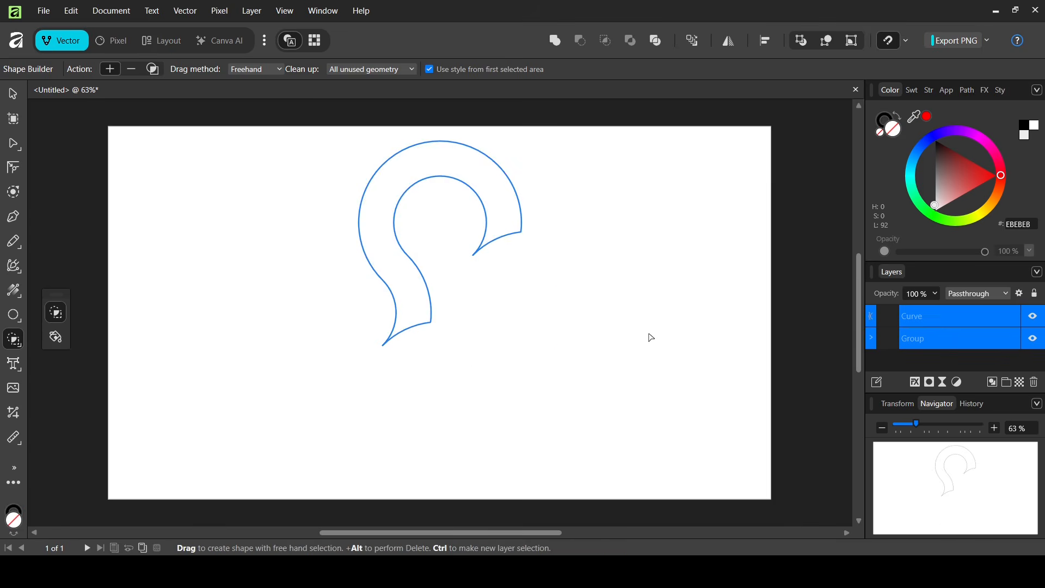
# Step: Delete the leftover group layer beneath the hook-shaped curve
pyautogui.click(13, 93)
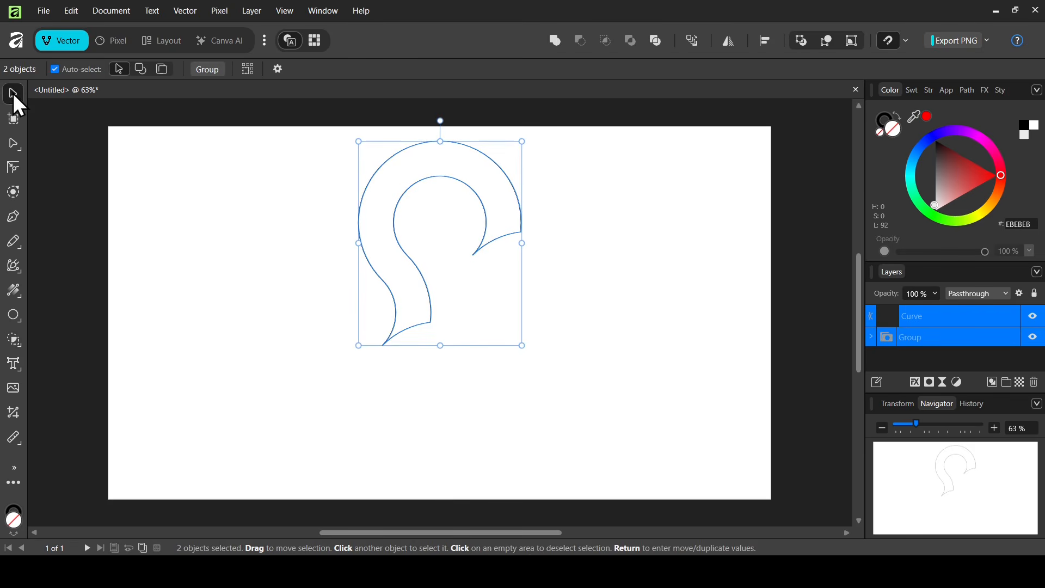
pyautogui.click(946, 339)
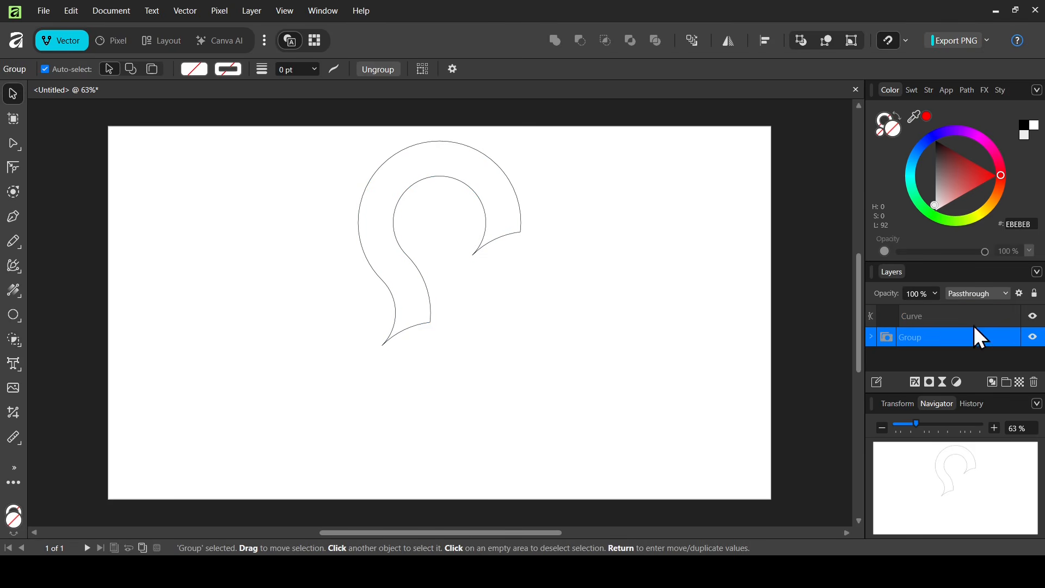
pyautogui.click(1010, 314)
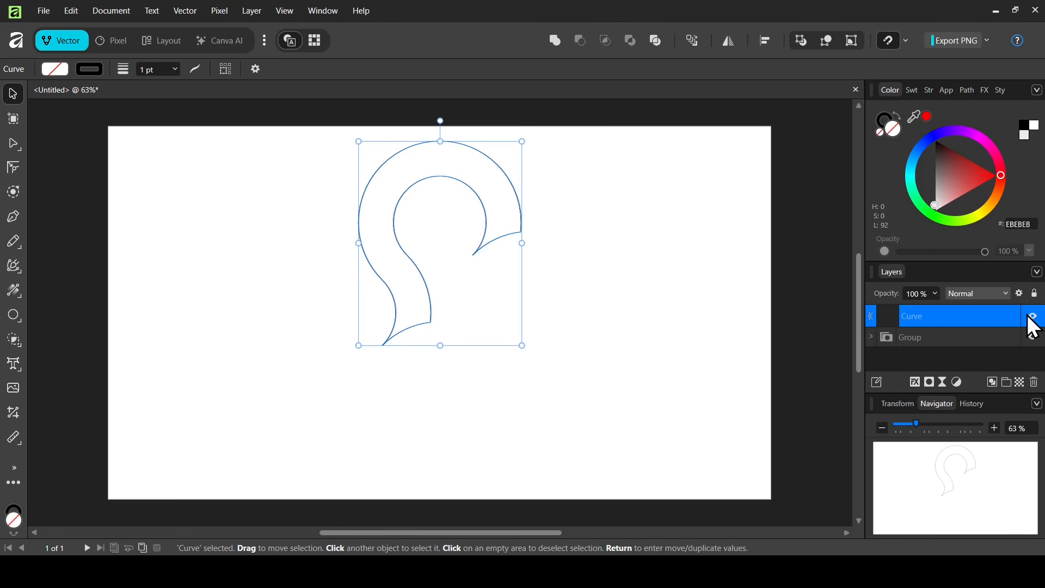
pyautogui.click(958, 337)
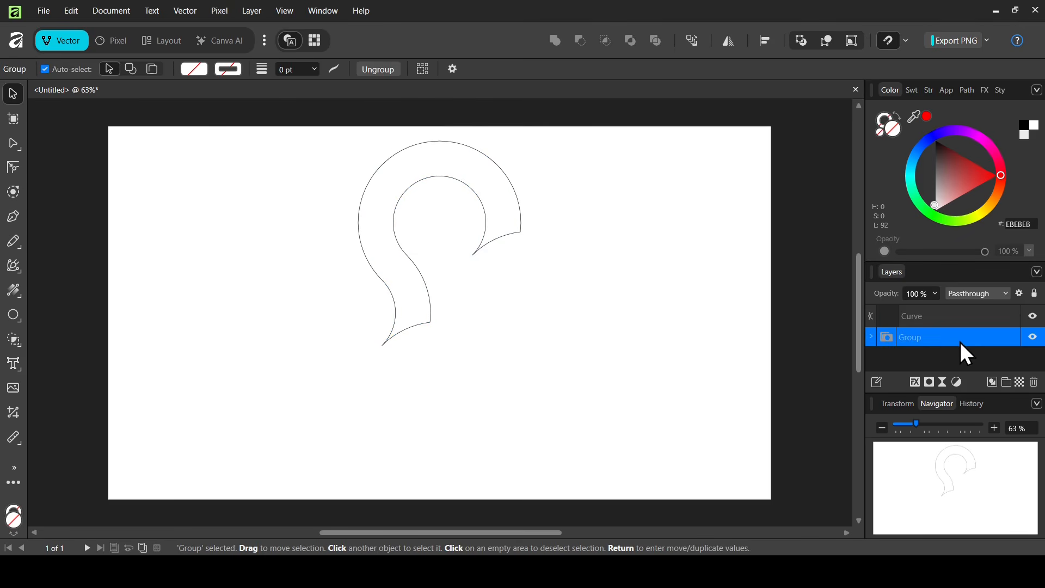
pyautogui.click(1036, 383)
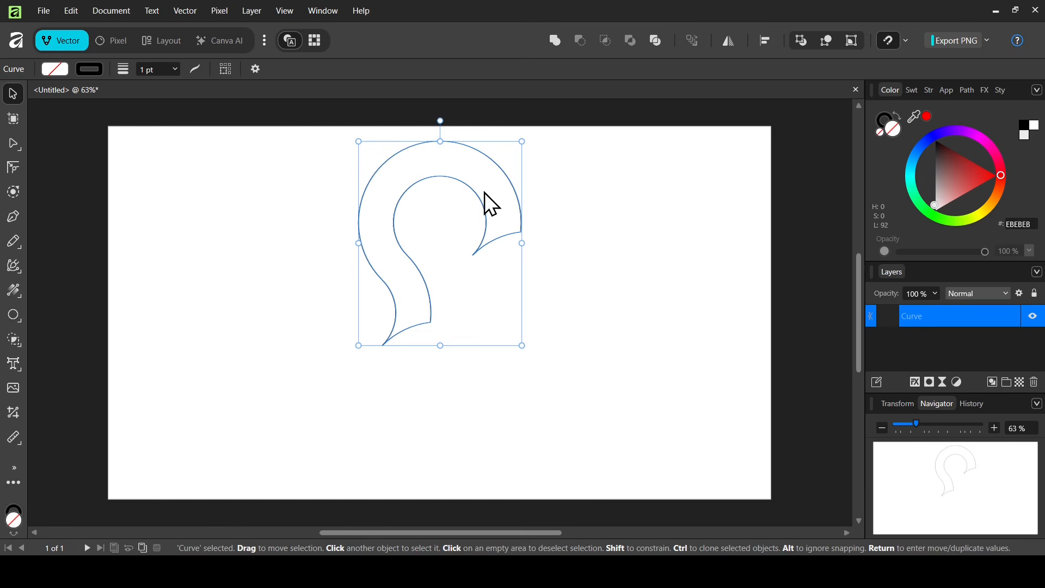
# Step: Apply a linear gradient fill to the curve and place its end point below the hook's open tip, slanting the gradient downwards
pyautogui.click(19, 296)
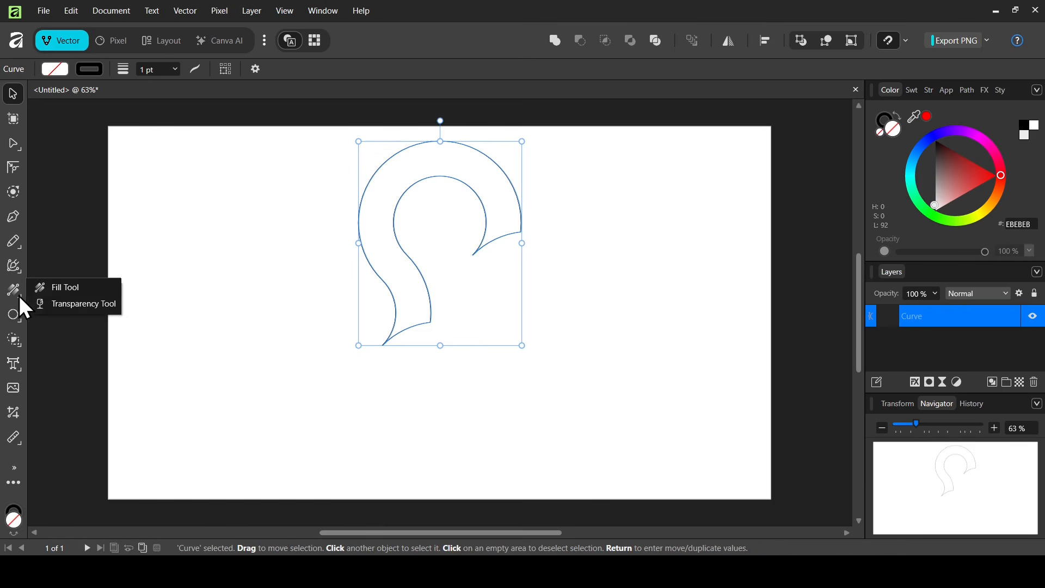
pyautogui.click(41, 288)
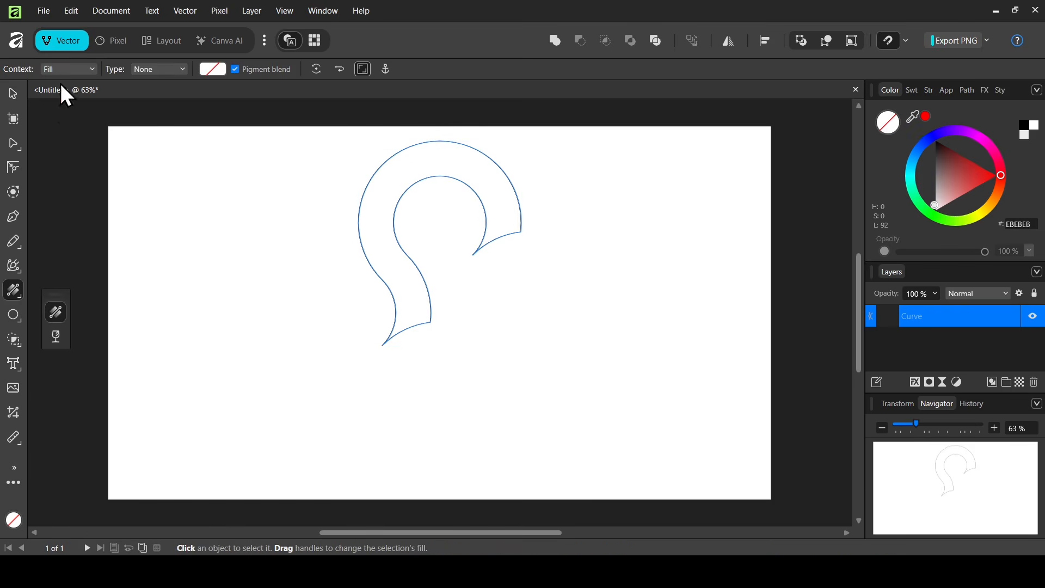
pyautogui.click(171, 70)
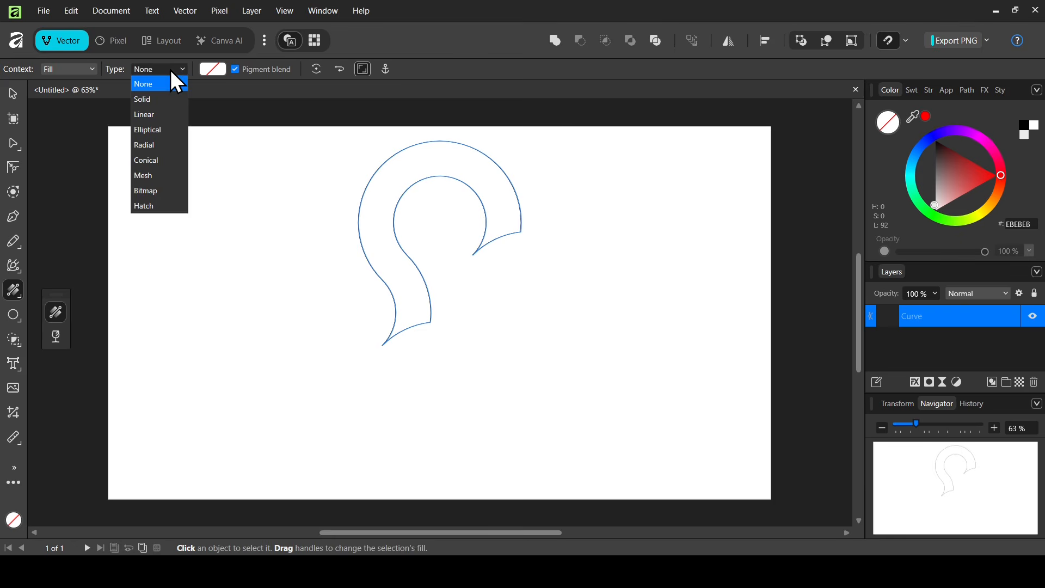
pyautogui.click(168, 115)
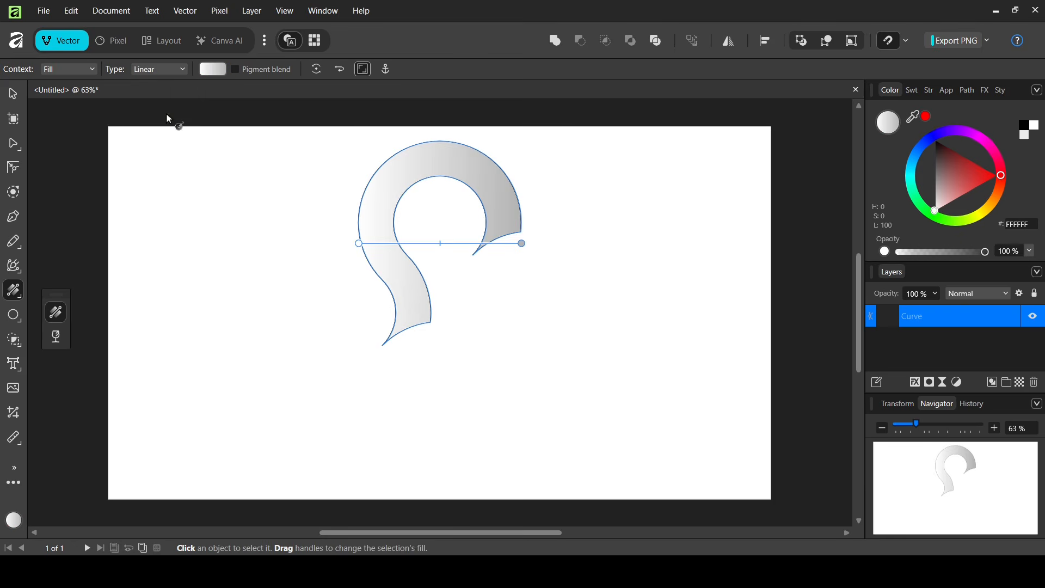
pyautogui.moveTo(521, 242); pyautogui.dragTo(485, 303)
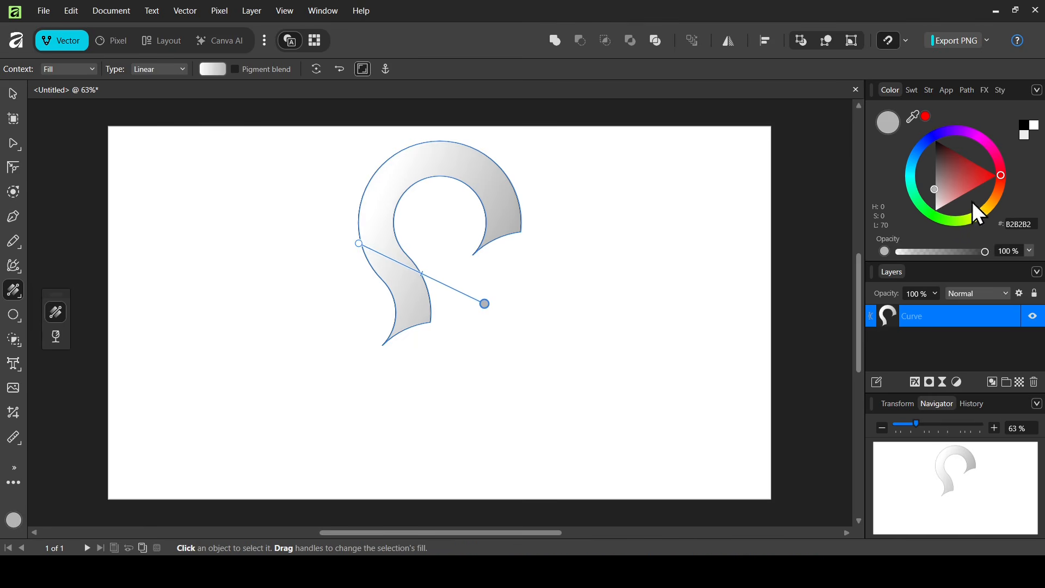
# Step: Colour the gradient's end stop dark golden brown, 674D01
pyautogui.click(989, 209)
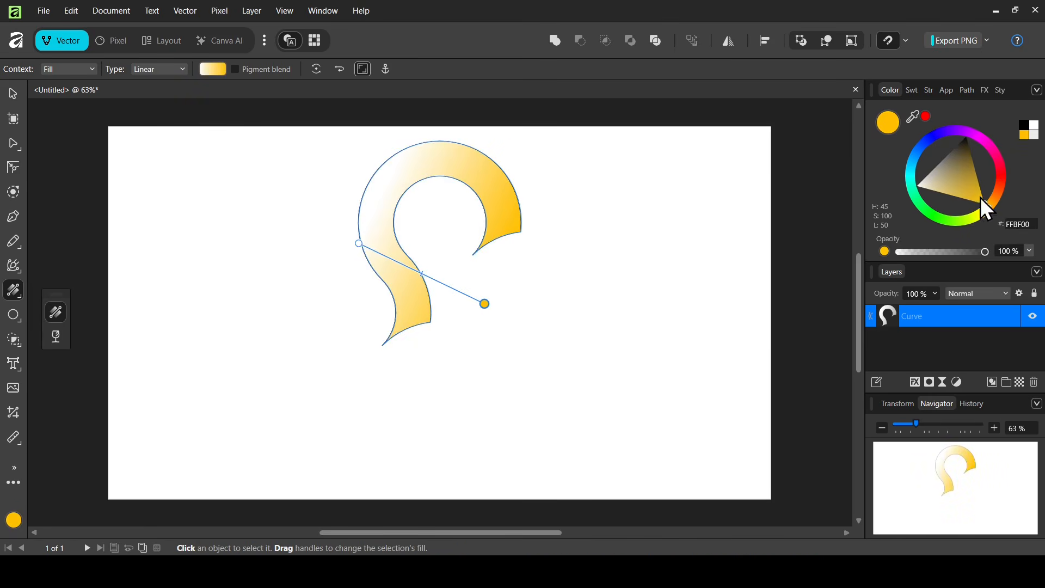
pyautogui.click(964, 168)
pyautogui.moveTo(965, 169)
pyautogui.mouseDown()
pyautogui.moveTo(987, 158)
pyautogui.moveTo(975, 165)
pyautogui.mouseUp()
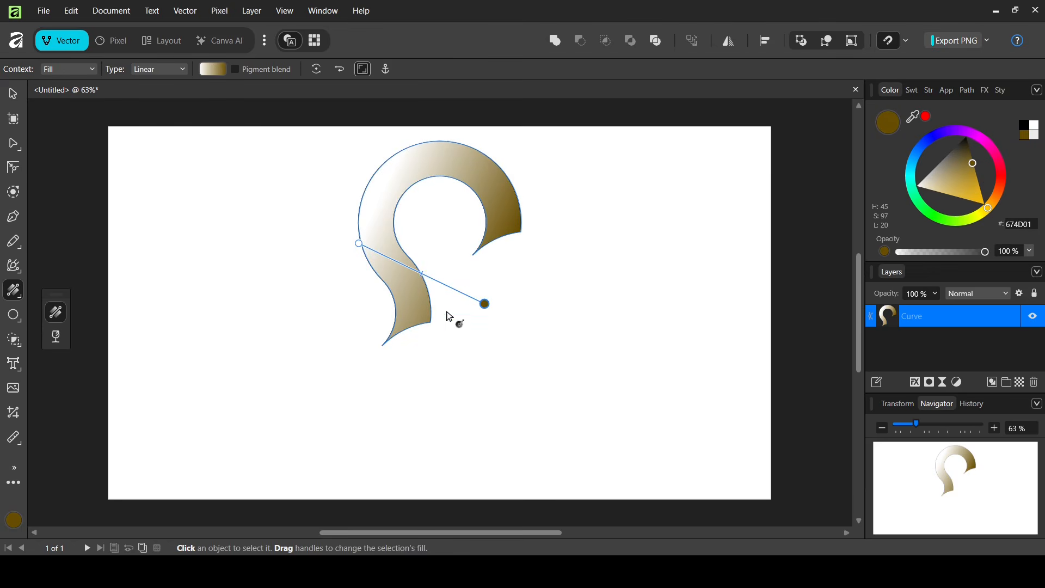
# Step: Move the gradient's start stop to the hook's upper-left edge in orange FFB300, and shift the midpoint towards the dark end
pyautogui.moveTo(359, 243); pyautogui.dragTo(395, 157)
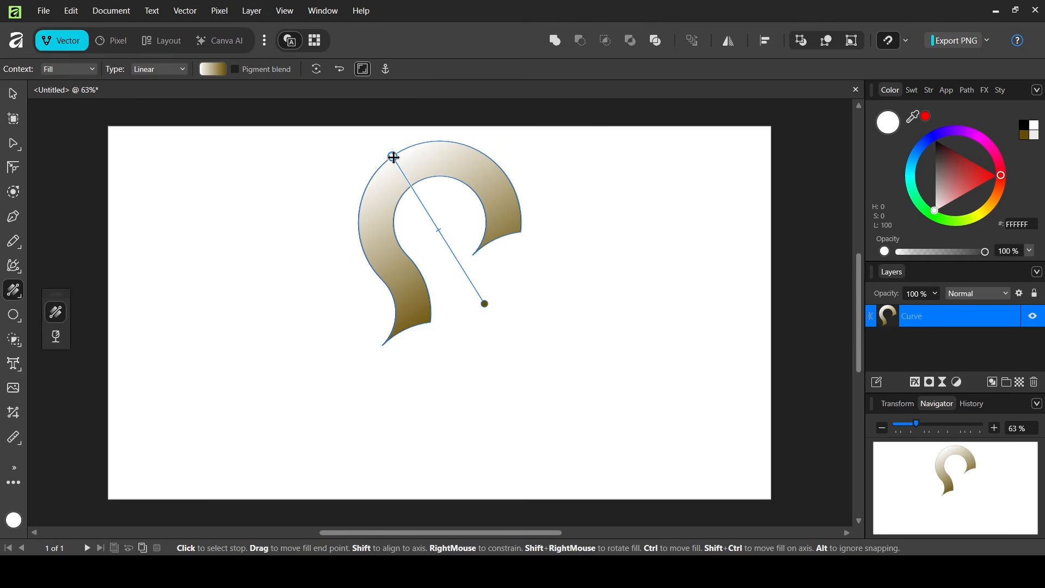
pyautogui.click(986, 207)
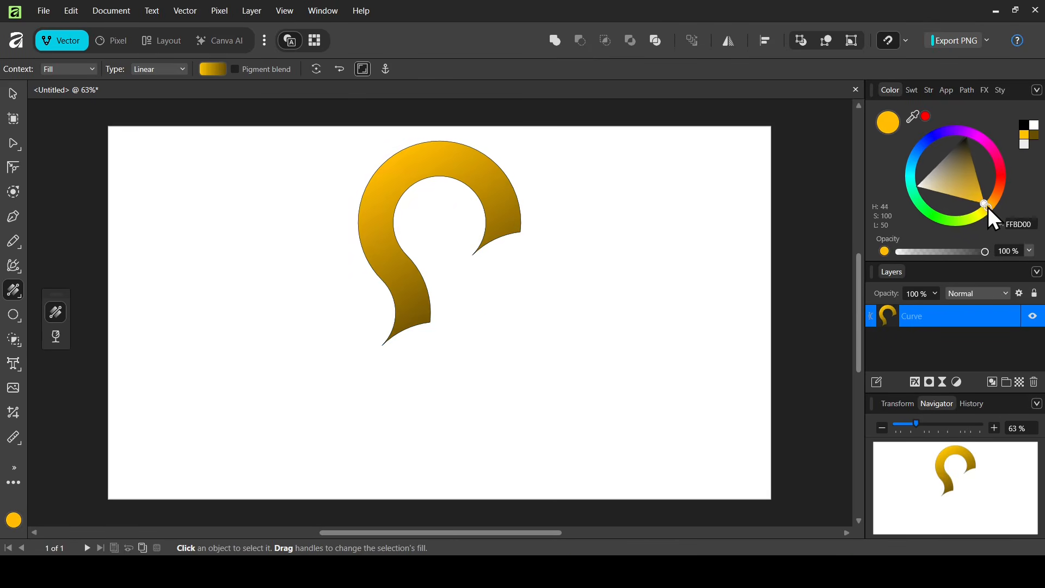
pyautogui.moveTo(988, 207); pyautogui.dragTo(991, 208)
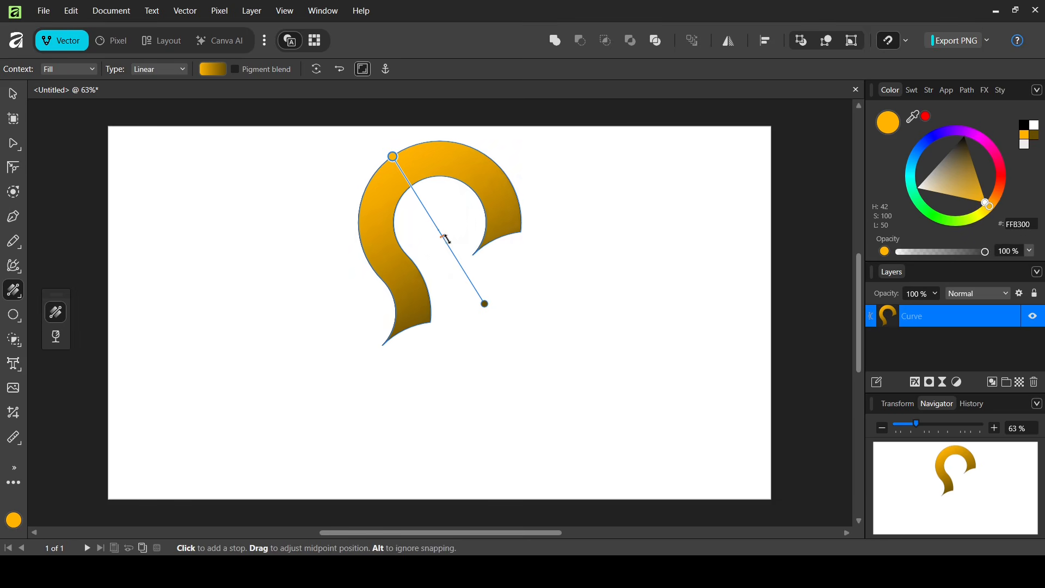
pyautogui.moveTo(447, 239); pyautogui.dragTo(456, 257)
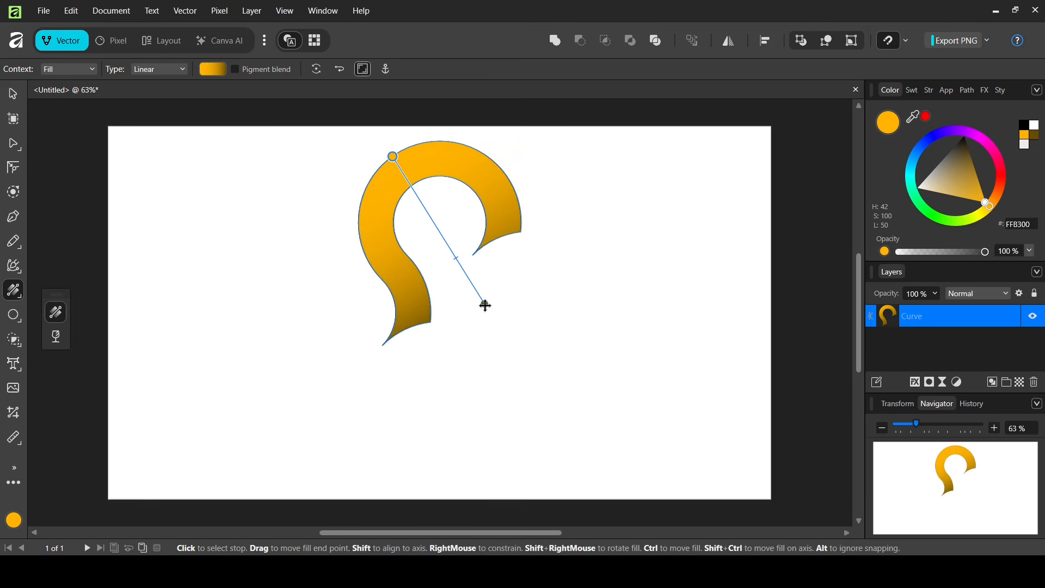
# Step: Move the gradient's dark end stop up and outwards, just beyond the hook's open tip, and finish editing the fill
pyautogui.moveTo(485, 301)
pyautogui.mouseDown()
pyautogui.moveTo(482, 281)
pyautogui.moveTo(504, 275)
pyautogui.mouseUp()
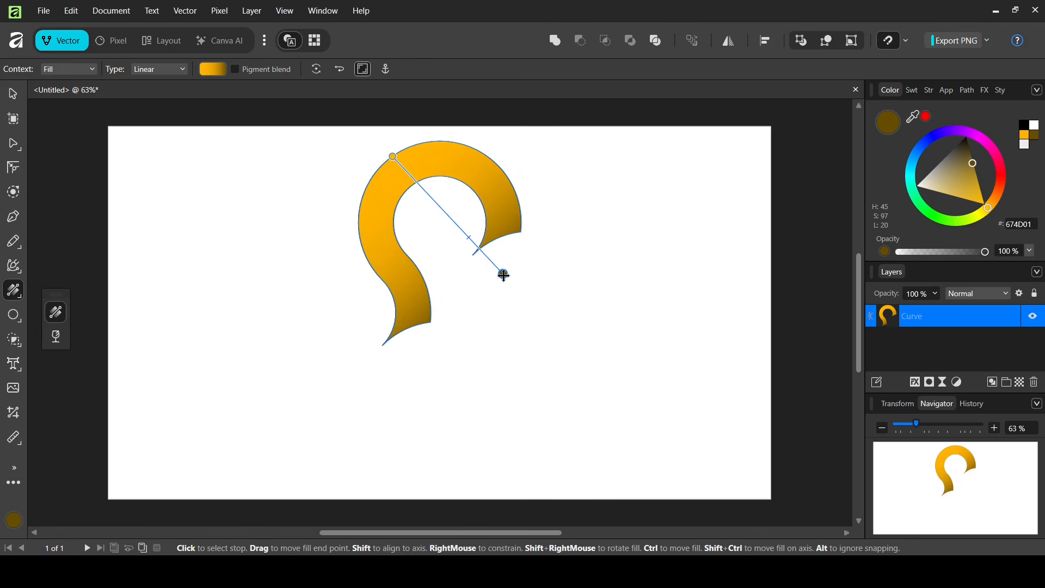
pyautogui.click(12, 96)
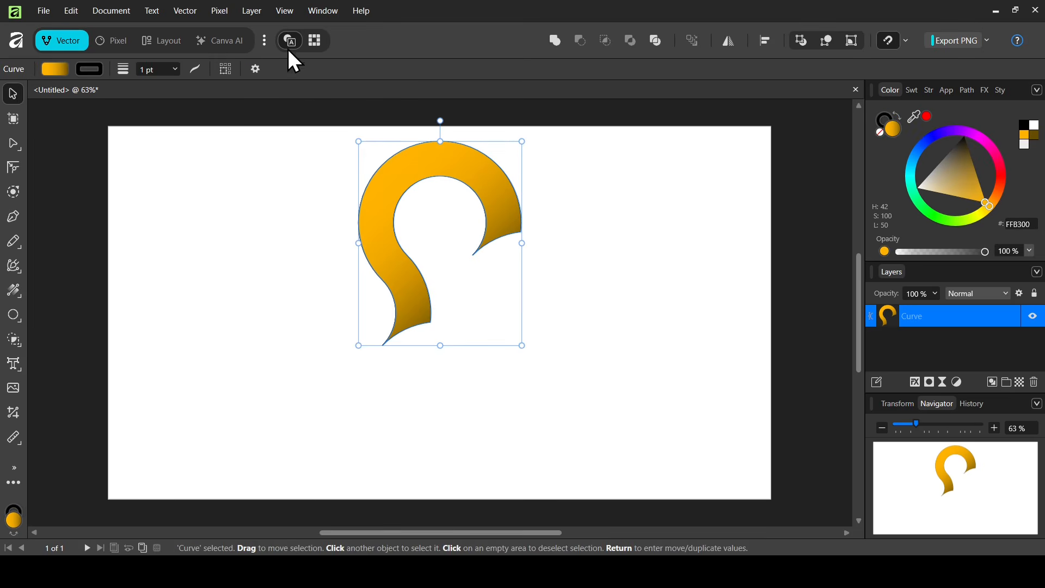
# Step: Enable the curve's transform origin and move it straight down along the centre line, beside the hook's lower tail
pyautogui.click(259, 64)
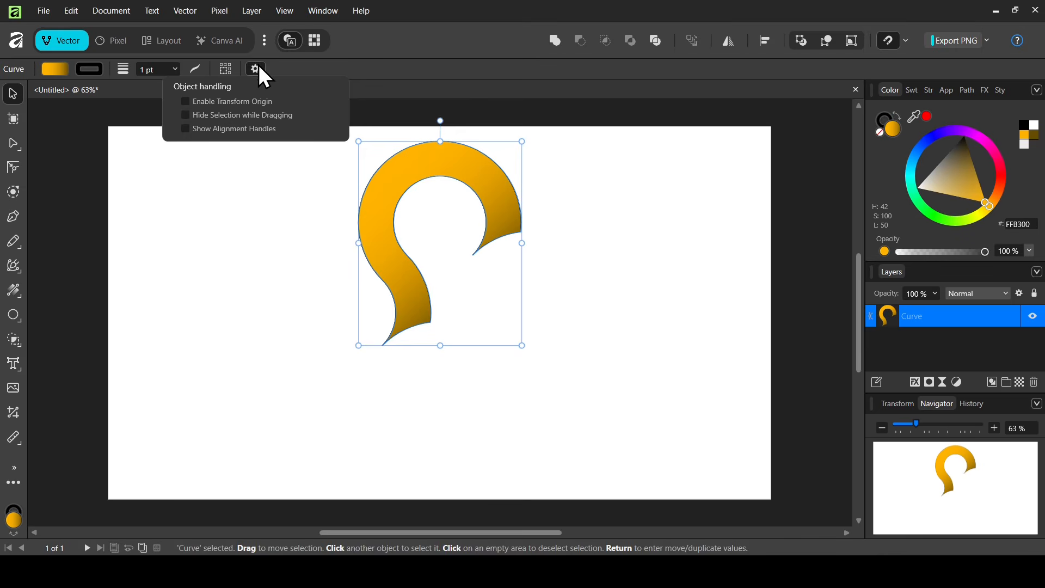
pyautogui.click(247, 101)
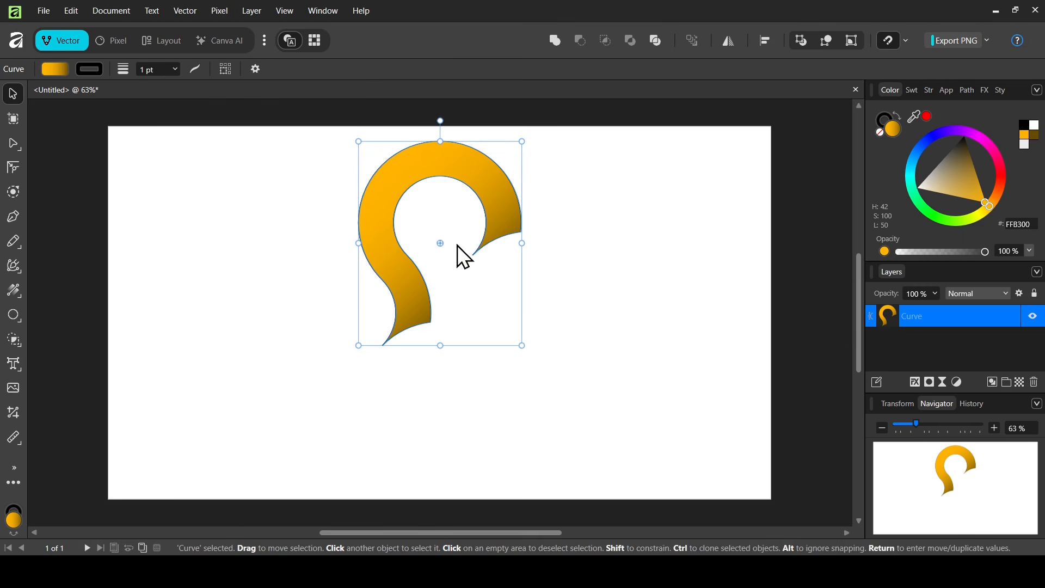
pyautogui.moveTo(441, 242); pyautogui.dragTo(441, 317)
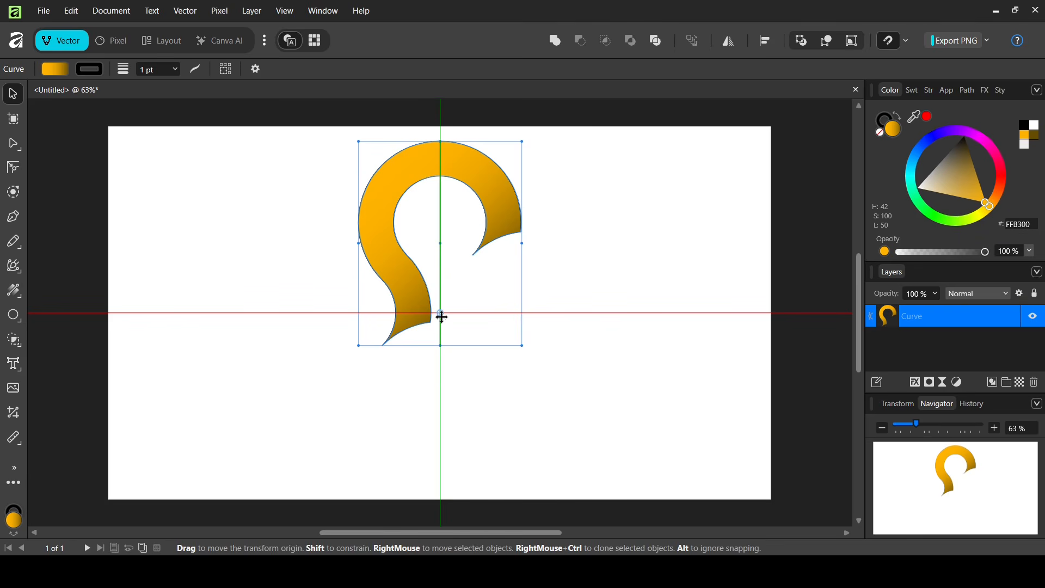
pyautogui.moveTo(441, 317); pyautogui.dragTo(442, 317)
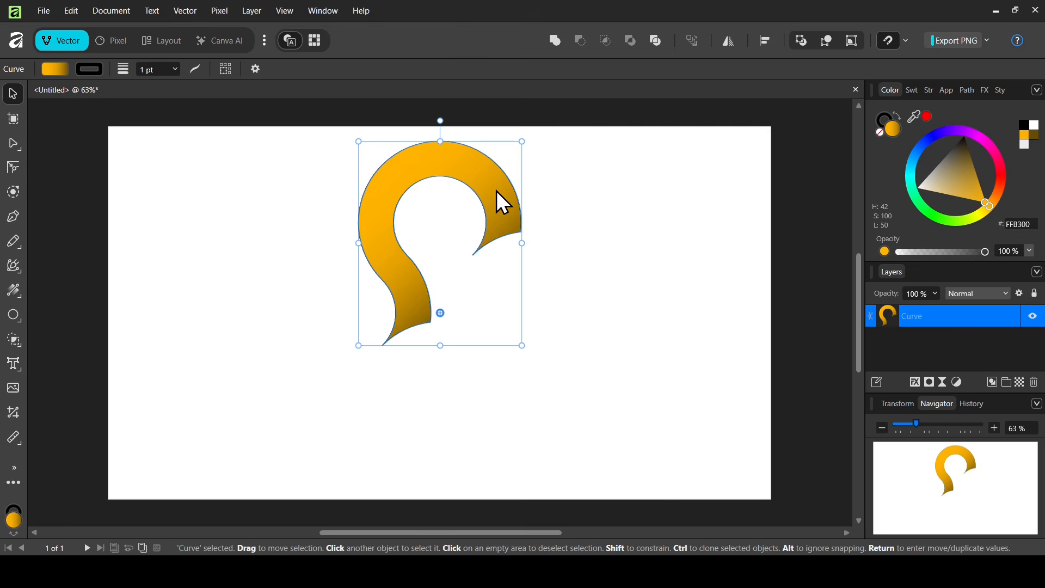
# Step: Duplicate the hook-shaped curve around its transform origin with 3 copies at a 90° rotation using Move / Duplicate
pyautogui.press('Return')
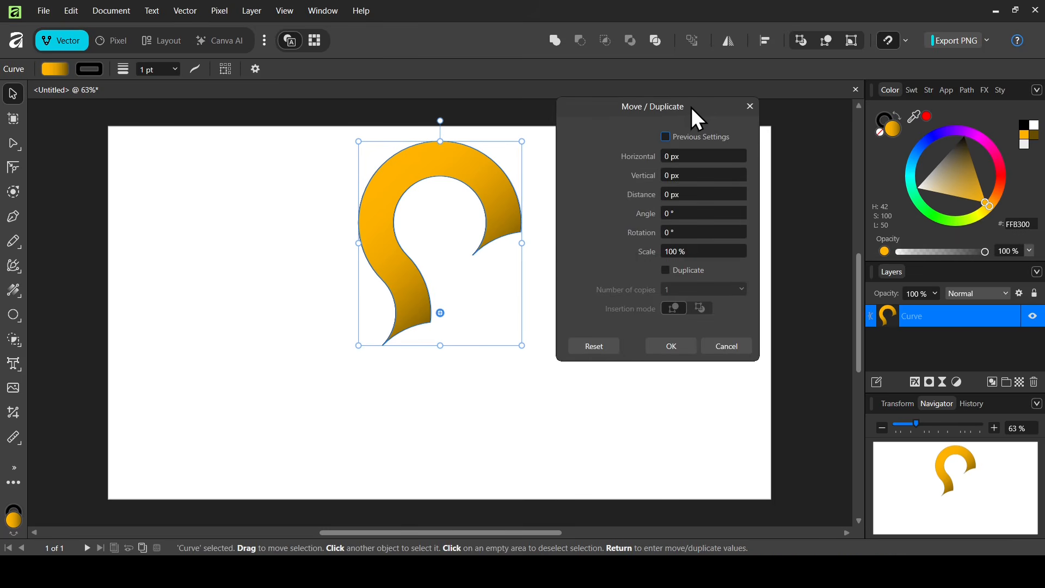
pyautogui.moveTo(691, 109); pyautogui.dragTo(687, 132)
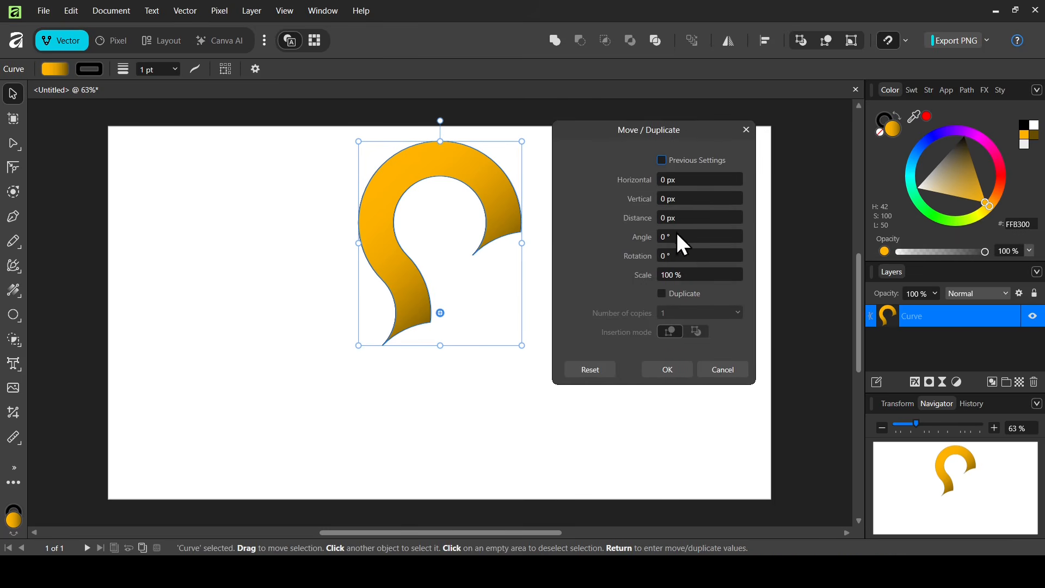
pyautogui.click(688, 296)
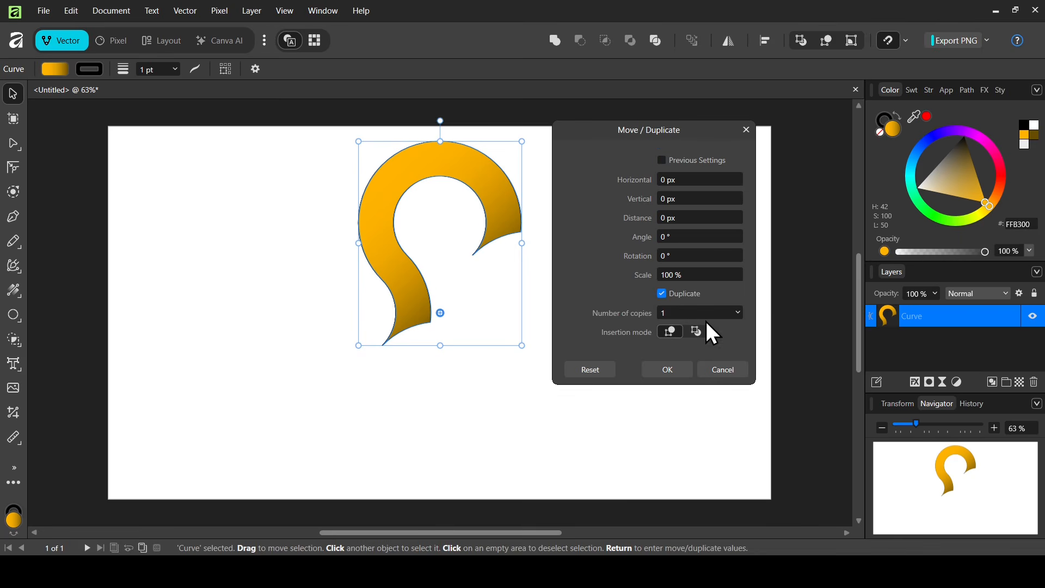
pyautogui.click(693, 317)
pyautogui.write('3')
pyautogui.click(707, 255)
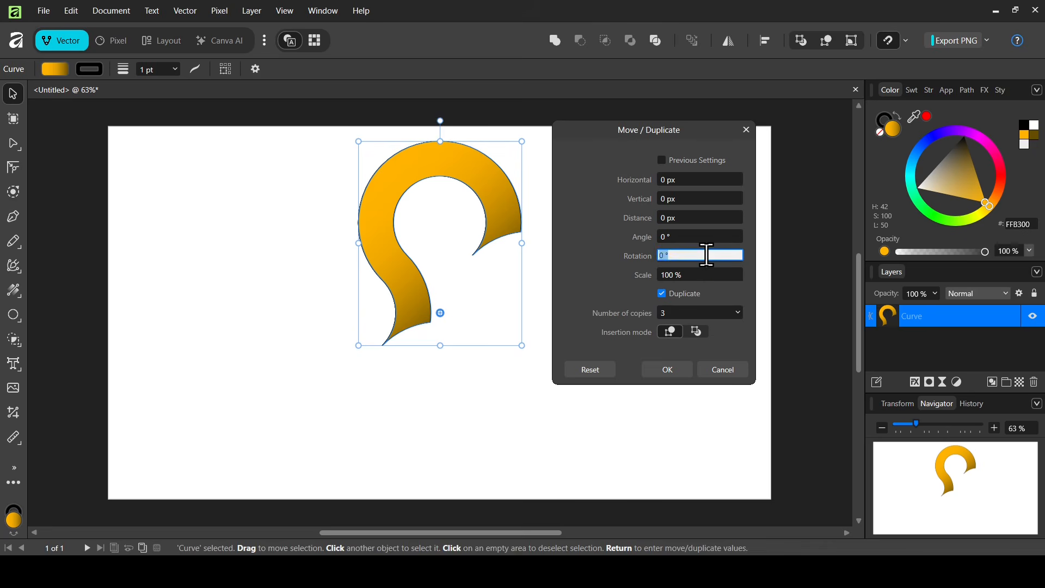
pyautogui.write('90')
pyautogui.press('Return')
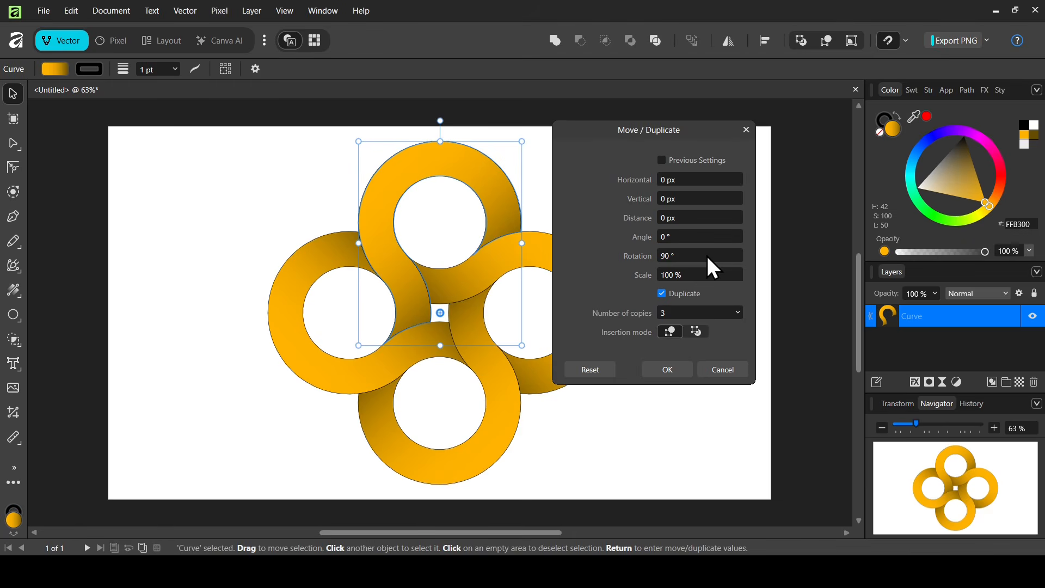
pyautogui.click(672, 374)
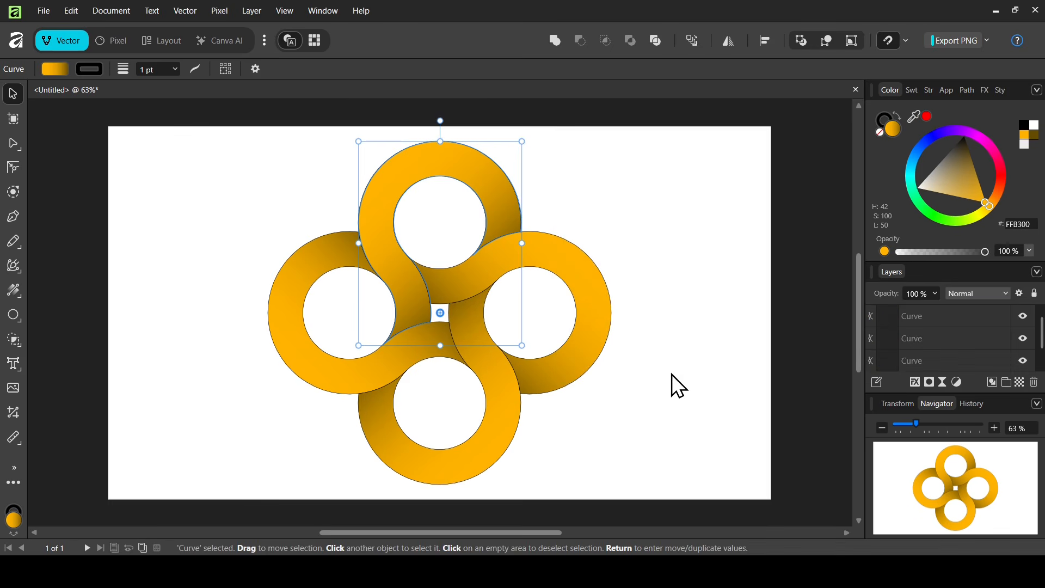
# Step: Group the four interlocking curves and set the group's stroke width to 0 pt
pyautogui.moveTo(224, 127); pyautogui.dragTo(237, 132)
pyautogui.moveTo(281, 160); pyautogui.dragTo(691, 525)
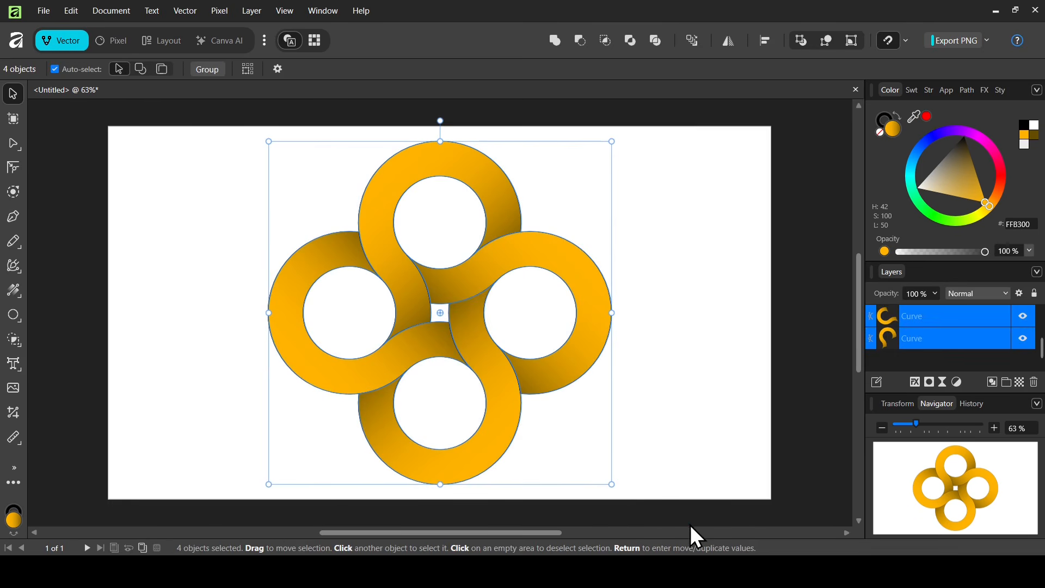
pyautogui.click(1005, 383)
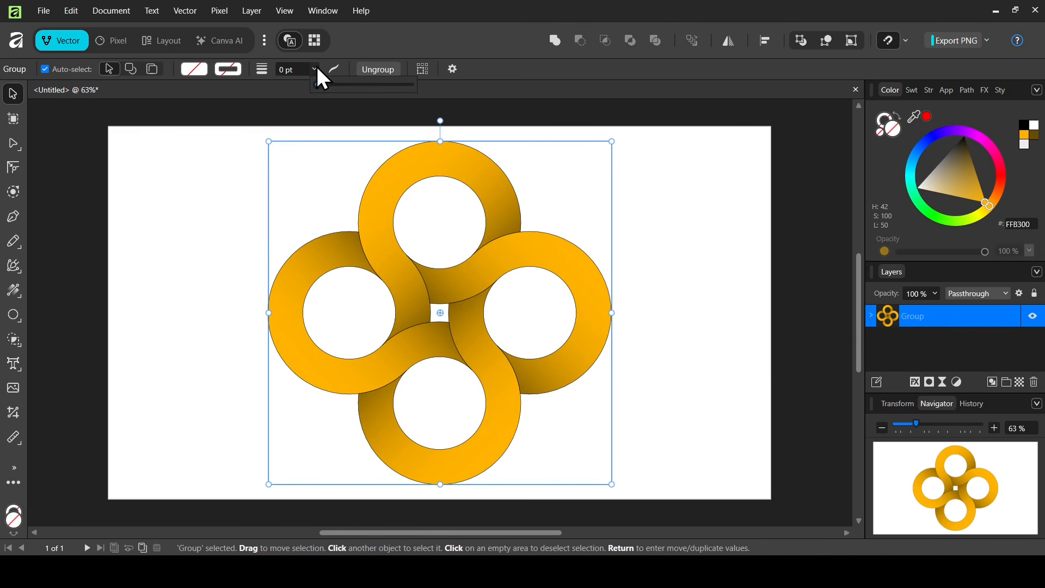
pyautogui.moveTo(319, 83)
pyautogui.mouseDown()
pyautogui.moveTo(330, 86)
pyautogui.moveTo(285, 90)
pyautogui.mouseUp()
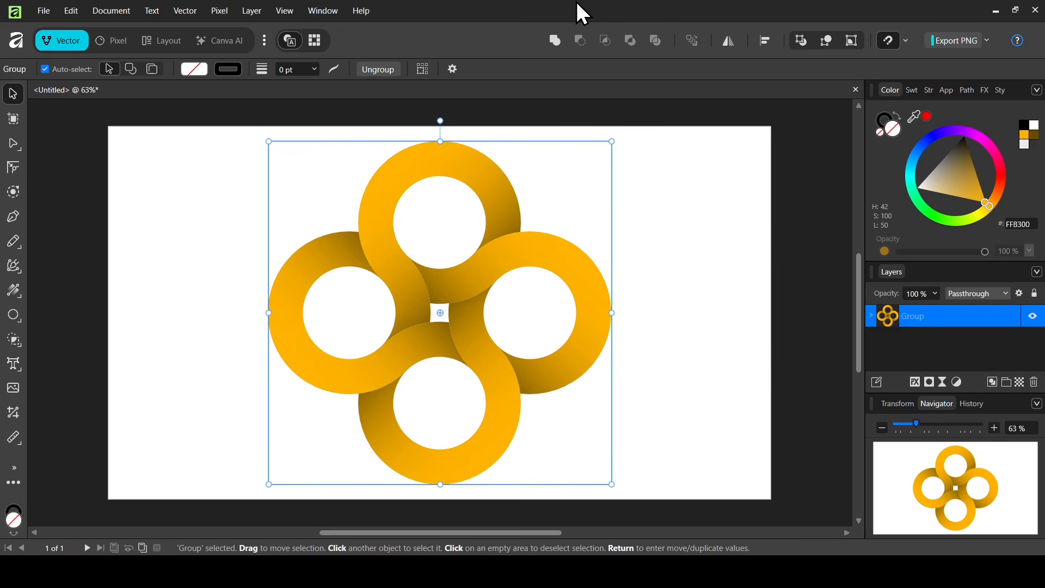
# Step: Apply a contour with an offset of 0.5 to the group using the Contour tool
pyautogui.click(14, 168)
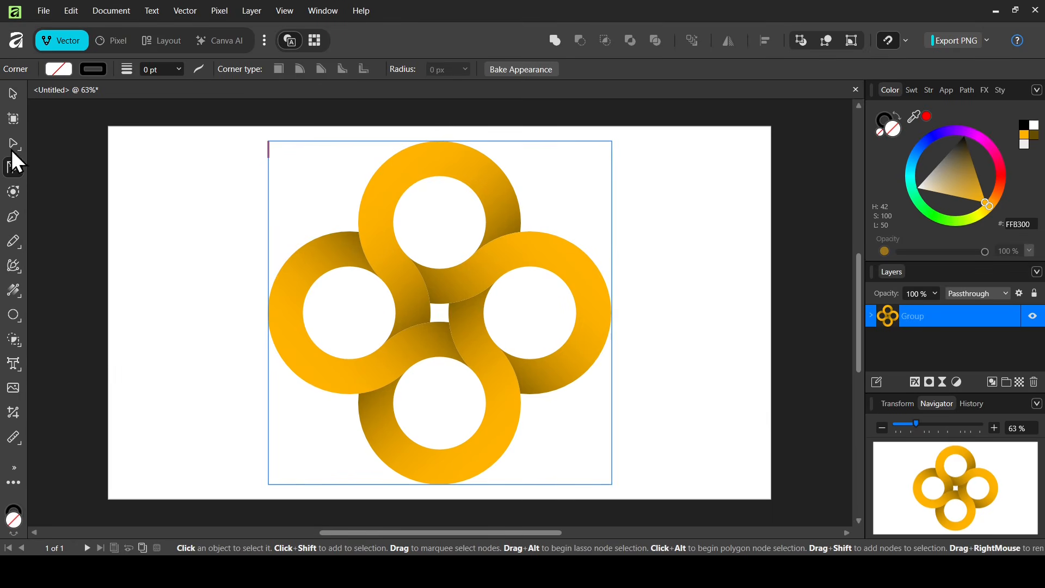
pyautogui.click(12, 191)
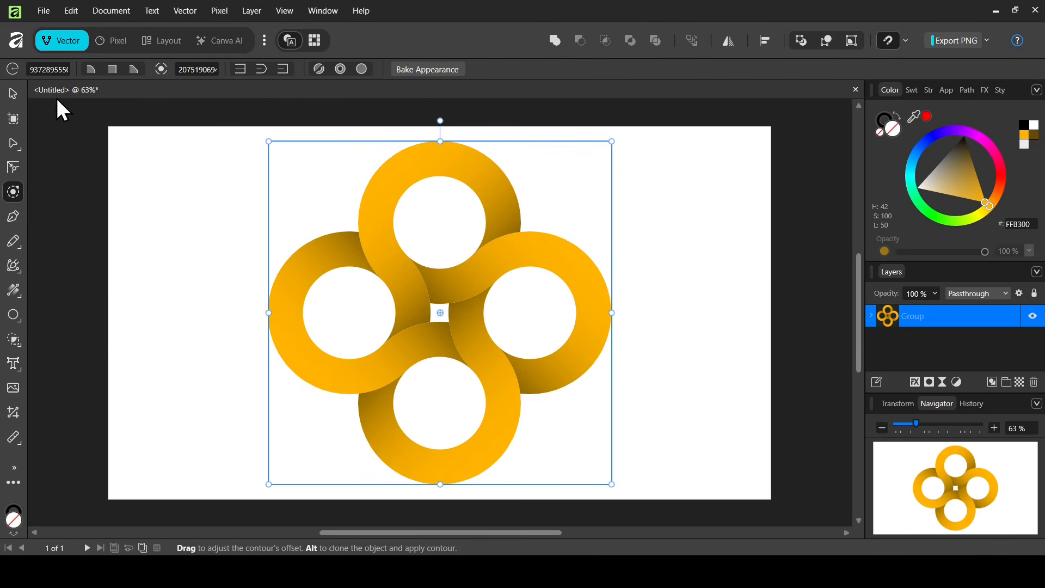
pyautogui.click(50, 69)
pyautogui.write('0.5')
pyautogui.press('Return')
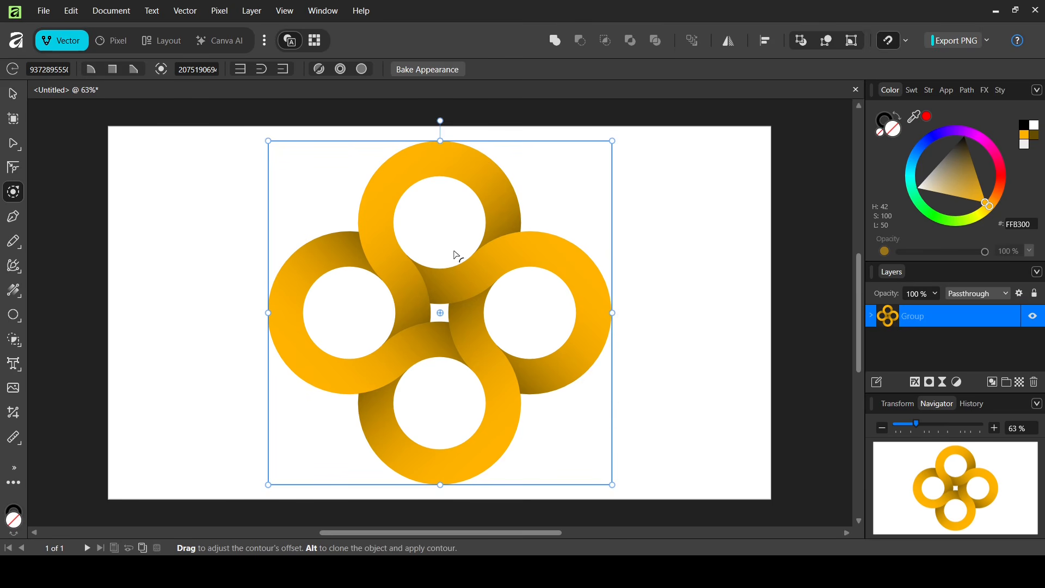
# Step: Enable the 3D layer effect on the group, keeping the artwork in view beside the effect settings
pyautogui.click(918, 385)
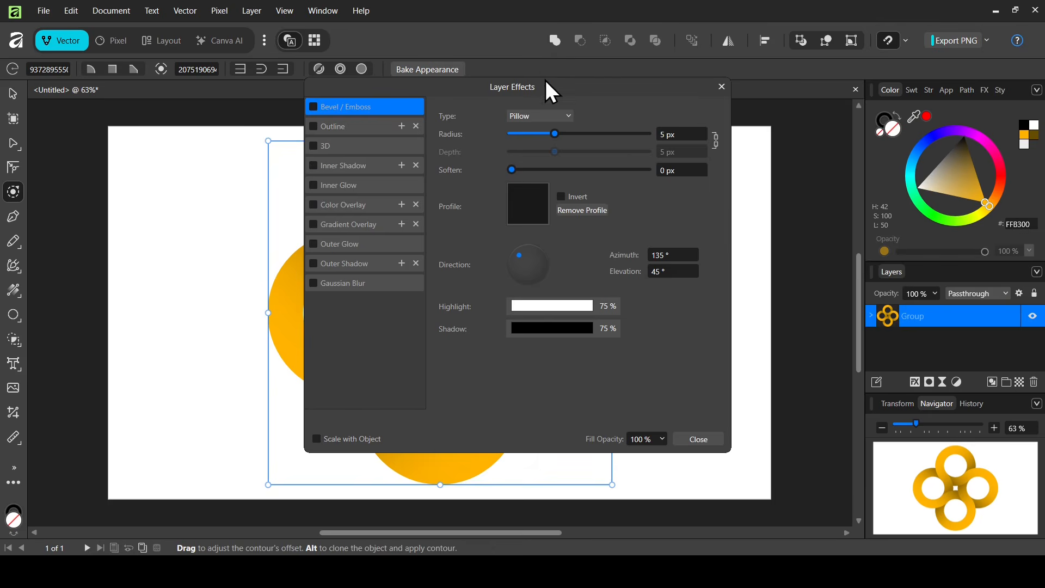
pyautogui.moveTo(546, 80); pyautogui.dragTo(757, 117)
pyautogui.click(549, 185)
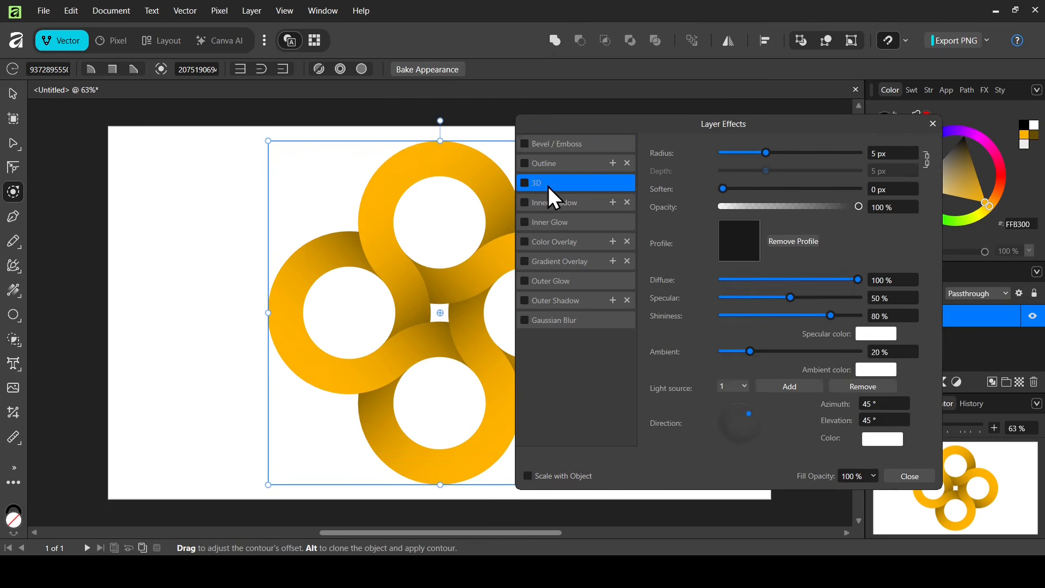
pyautogui.click(525, 184)
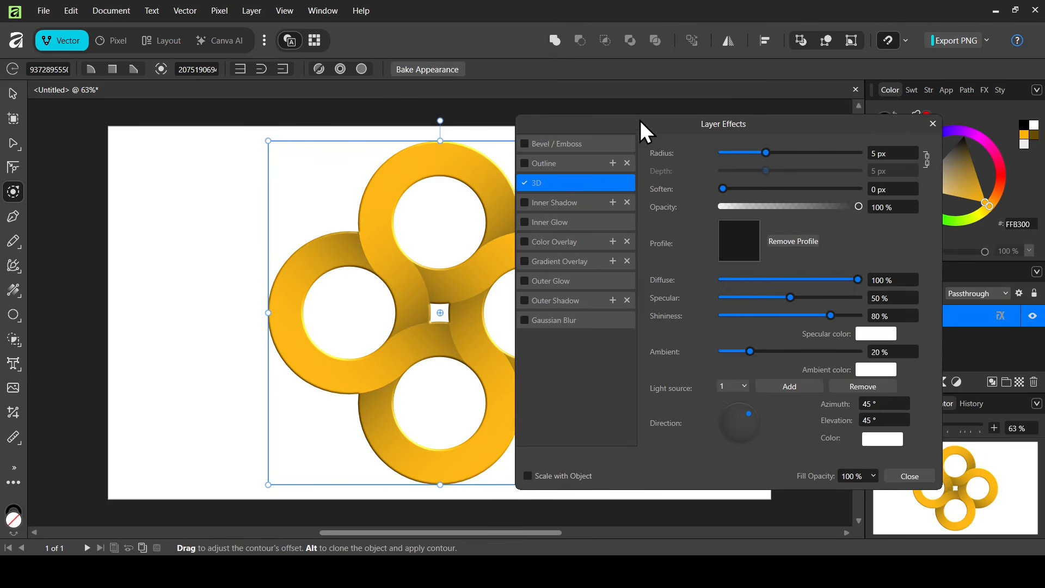
pyautogui.moveTo(640, 119); pyautogui.dragTo(684, 111)
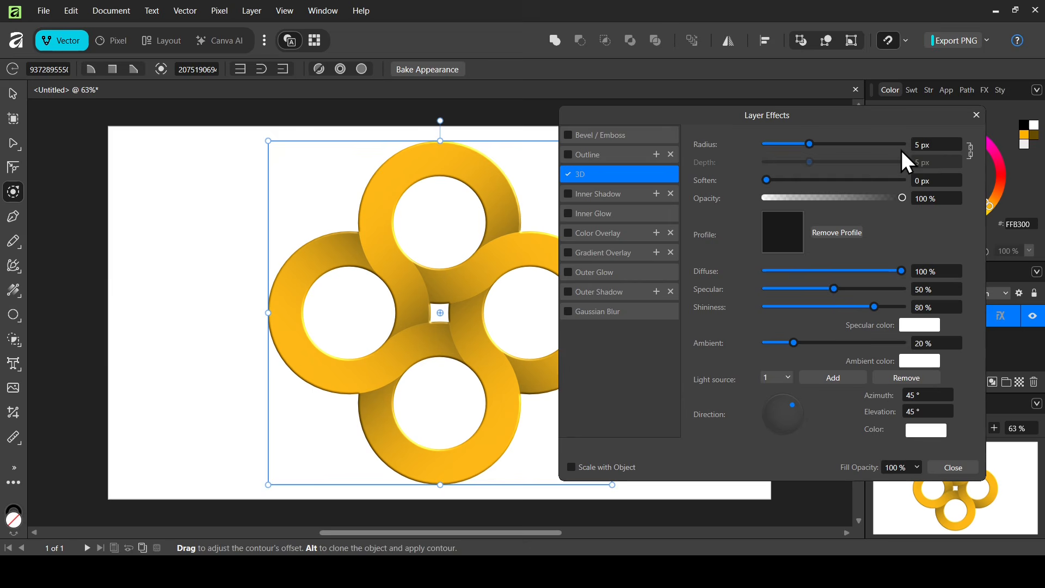
# Step: Unlink the 3D effect's depth from its radius, and set the radius to 100 px and the depth to 30.1 px
pyautogui.click(971, 151)
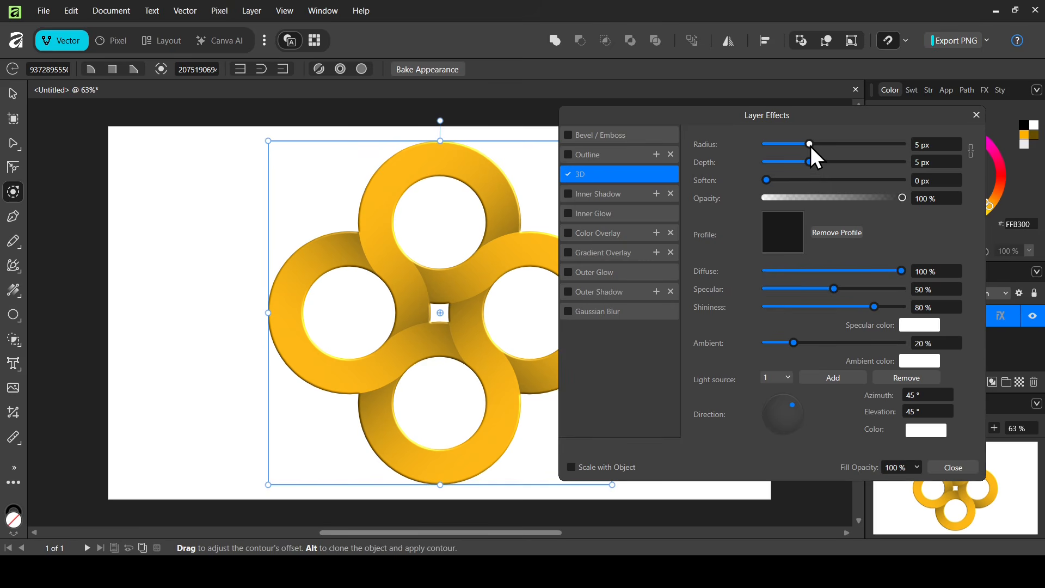
pyautogui.moveTo(811, 146); pyautogui.dragTo(896, 143)
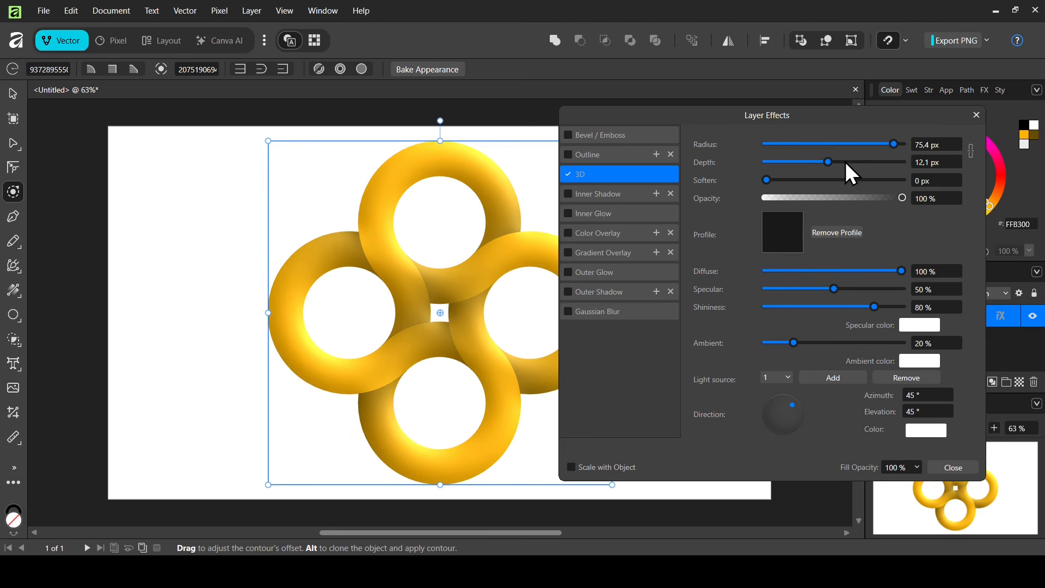
pyautogui.moveTo(830, 165); pyautogui.dragTo(857, 162)
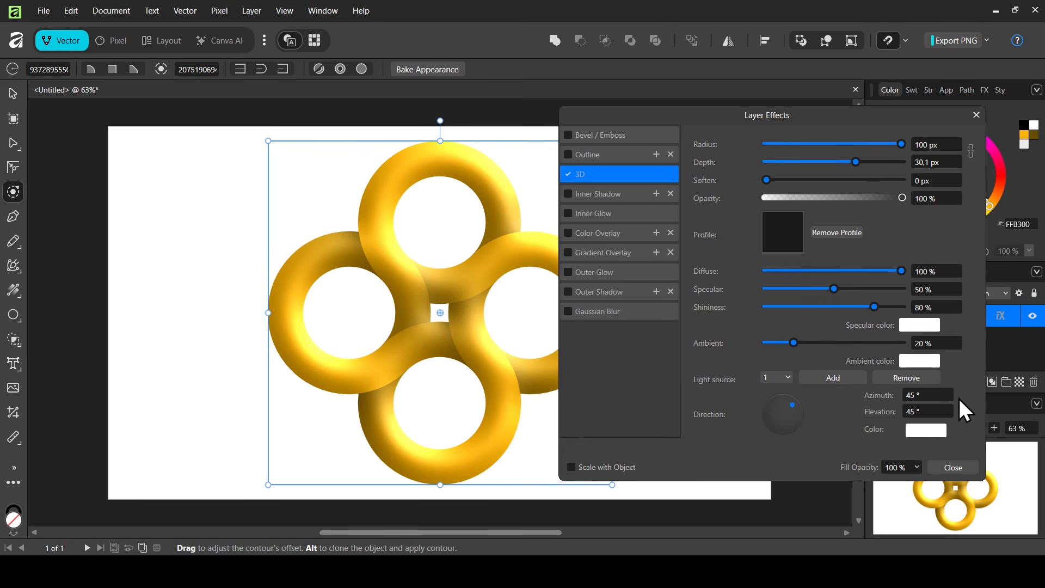
pyautogui.click(954, 468)
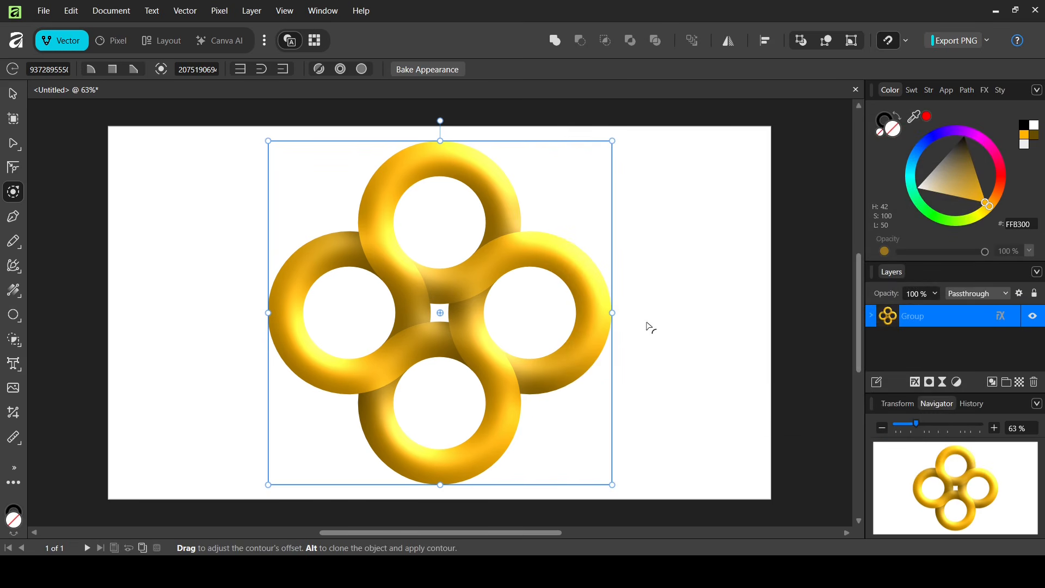